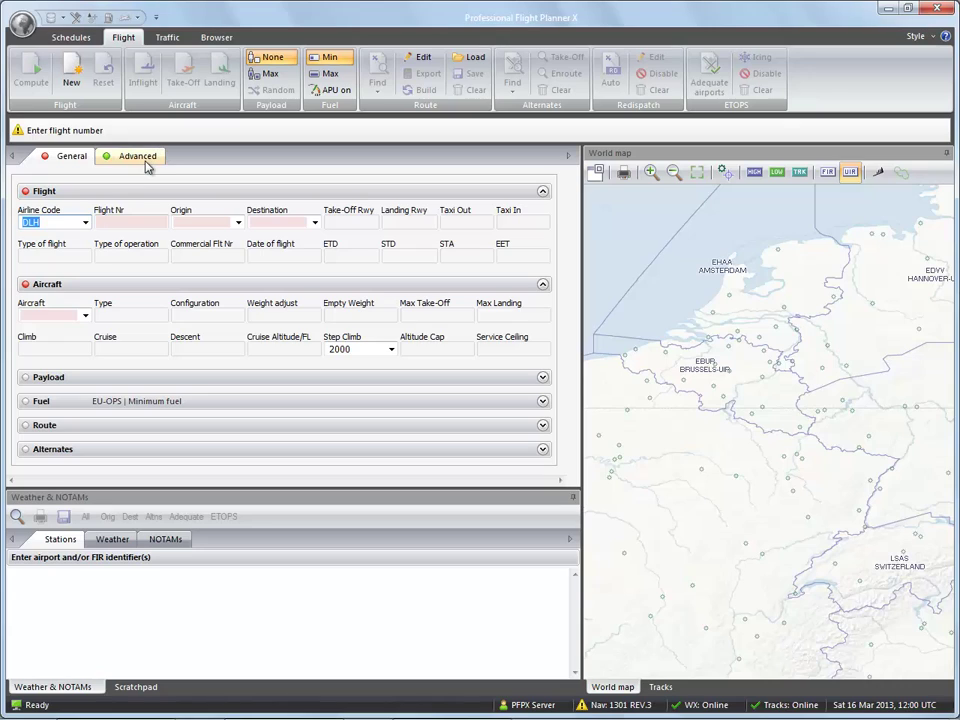
Step: Enter flight ABC 1234 from origin EGPH to destination KIAD, with commercial flight number ABC123
{"action": "type", "text": "AB"}
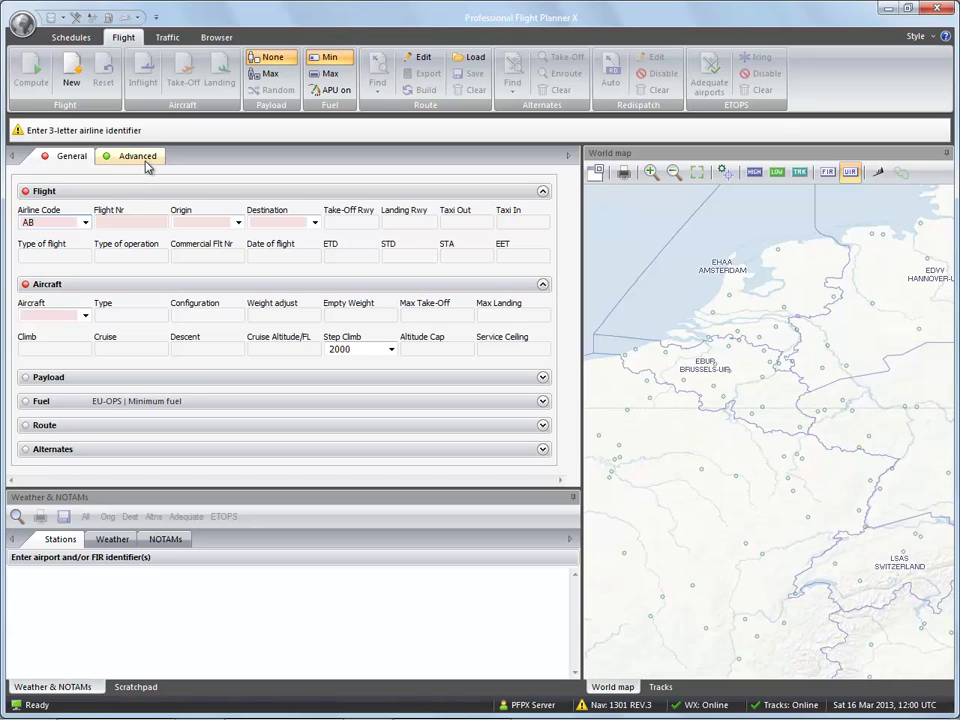
{"action": "type", "text": "C"}
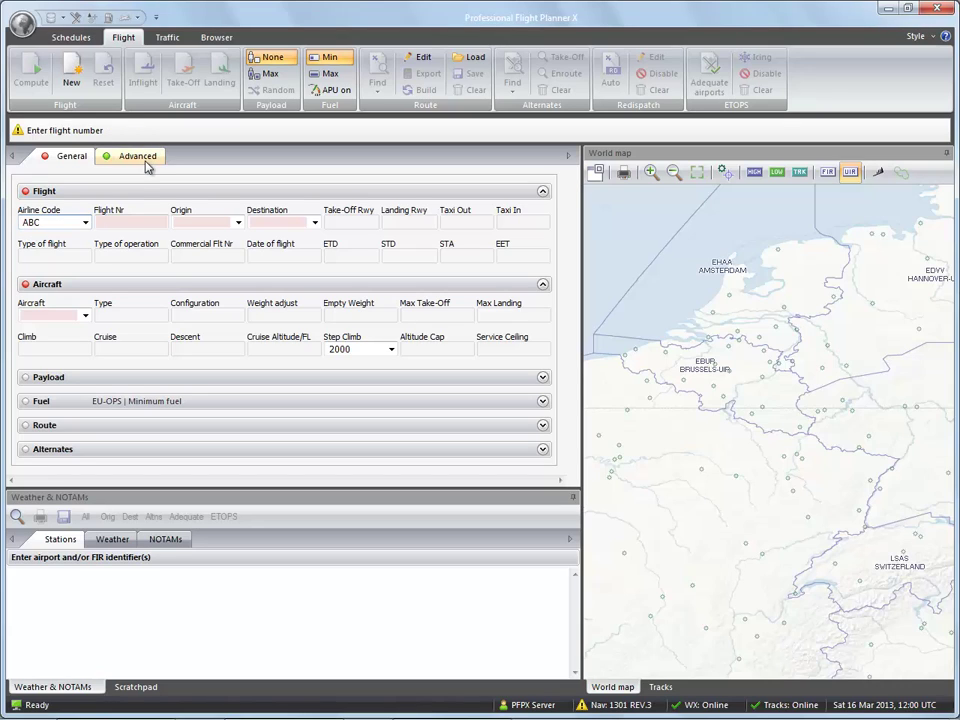
{"action": "key", "text": "Tab"}
{"action": "type", "text": "12"}
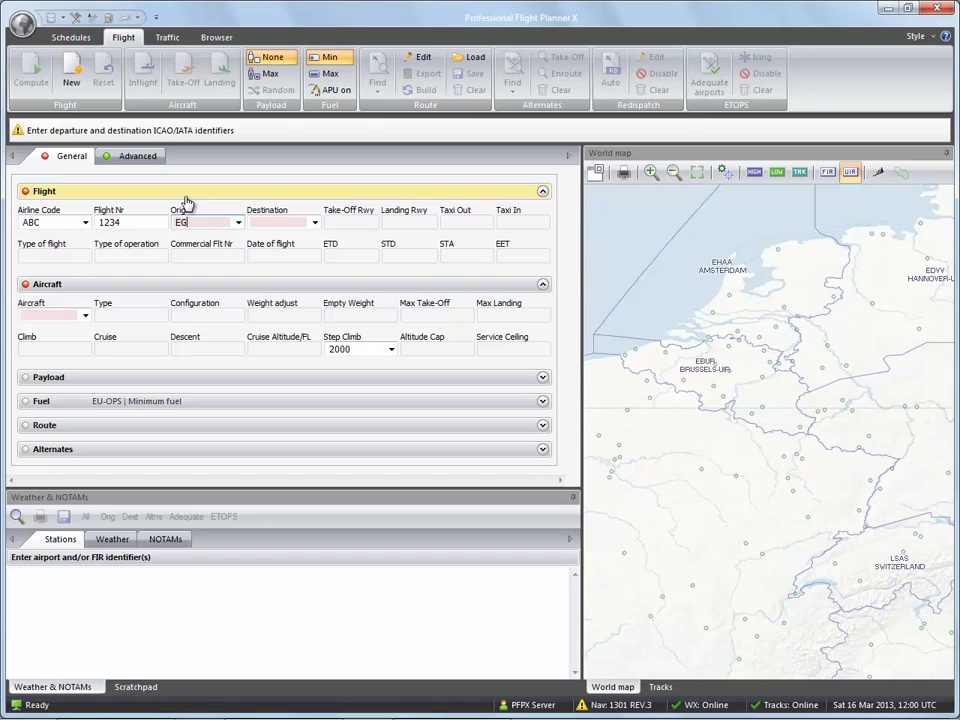
{"action": "key", "text": "Tab"}
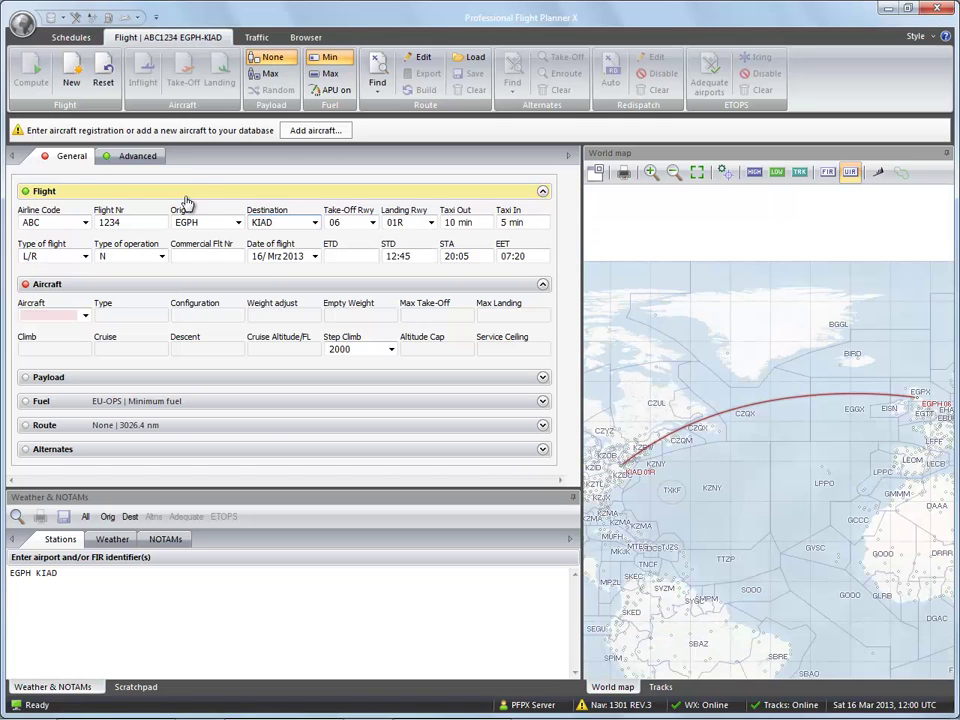
{"action": "left_click", "coordinate": [210, 257]}
{"action": "type", "text": "ABC123"}
Step: Assign the Boeing 767-300ER D-ABCF to the flight and set its cruise/cost index to 35
{"action": "left_click", "coordinate": [61, 315]}
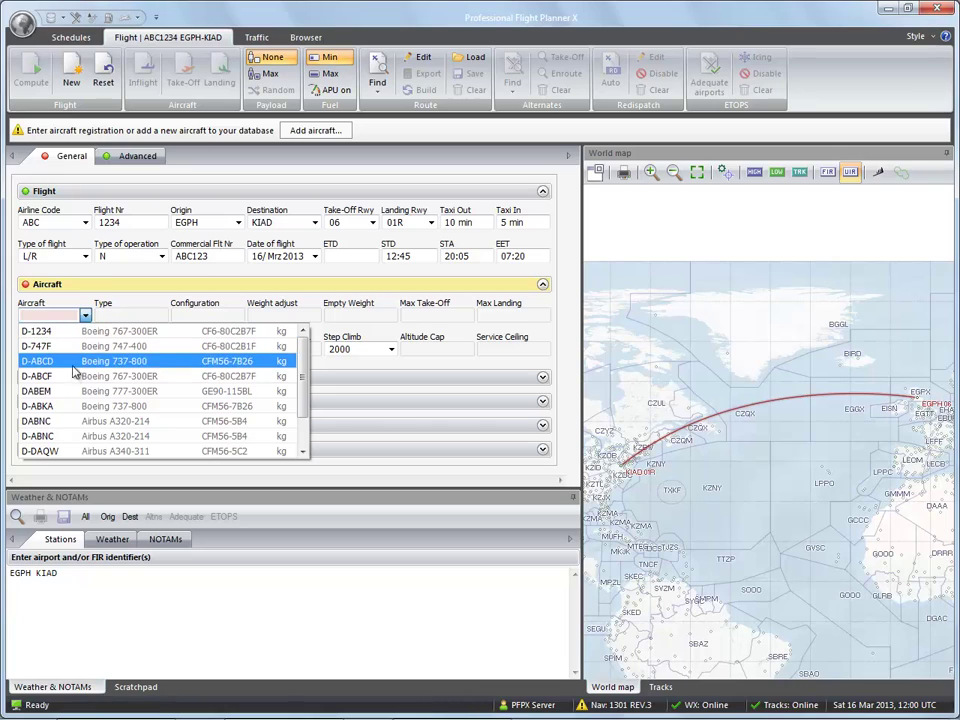
{"action": "left_click", "coordinate": [171, 376]}
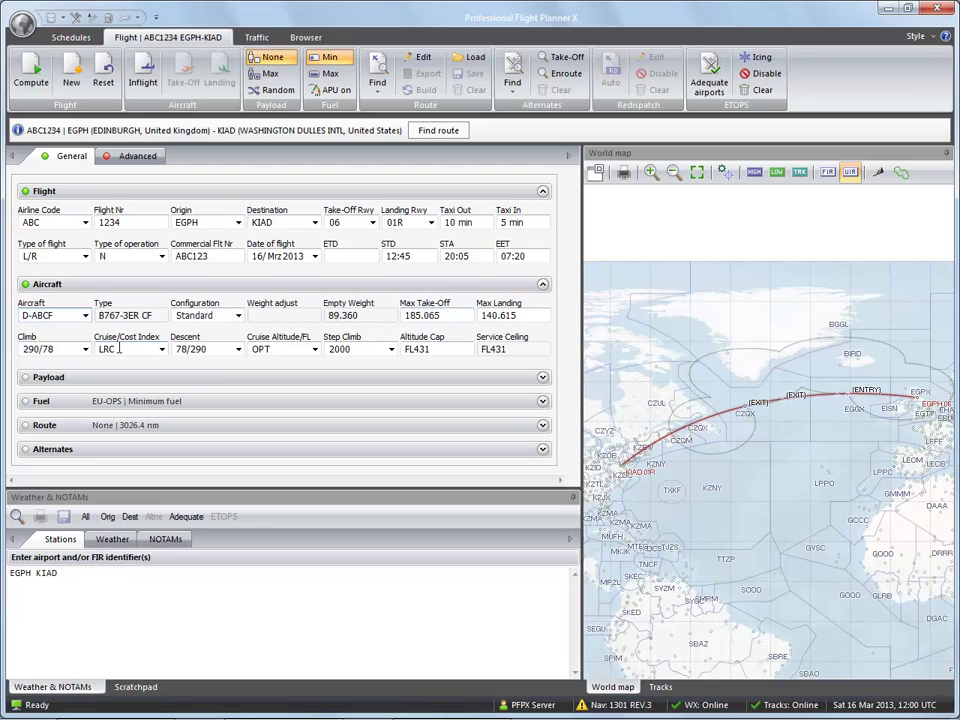
{"action": "left_click", "coordinate": [161, 350]}
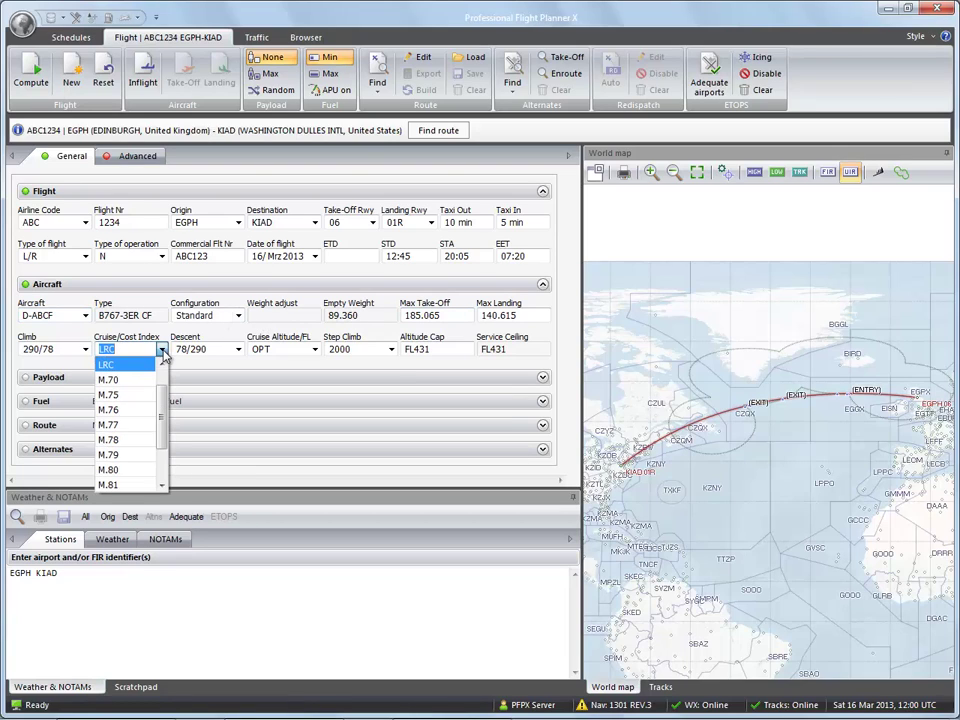
{"action": "left_click", "coordinate": [163, 354]}
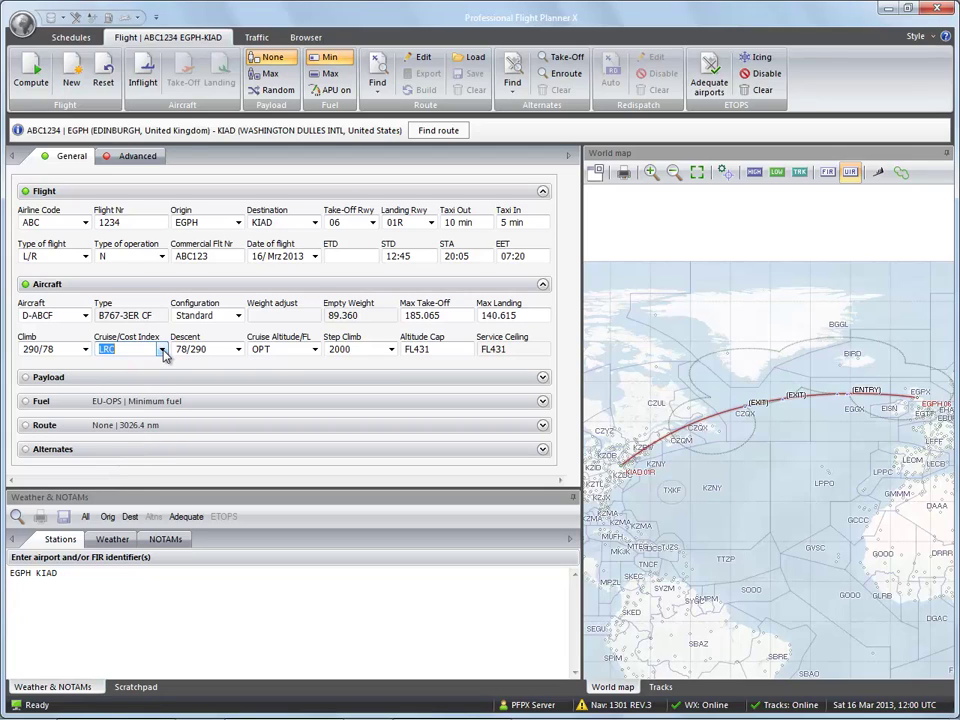
{"action": "left_click", "coordinate": [163, 353]}
{"action": "left_click", "coordinate": [163, 353]}
{"action": "type", "text": "35"}
Step: Find a route for the EGPH–KIAD flight automatically, along with its destination alternates
{"action": "left_click", "coordinate": [436, 132]}
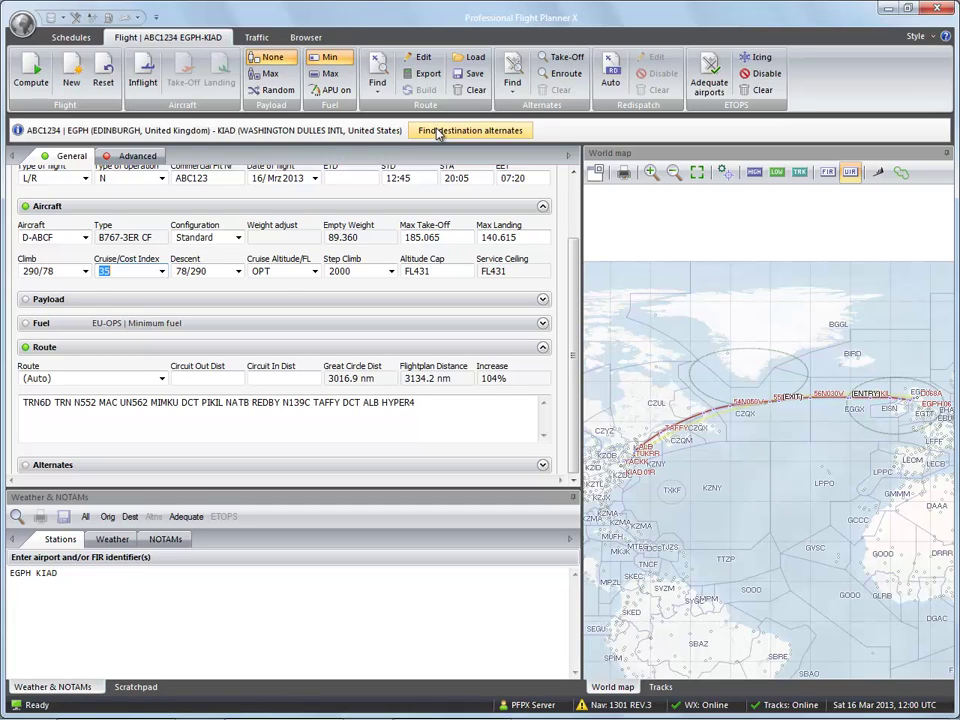
{"action": "left_click", "coordinate": [437, 132]}
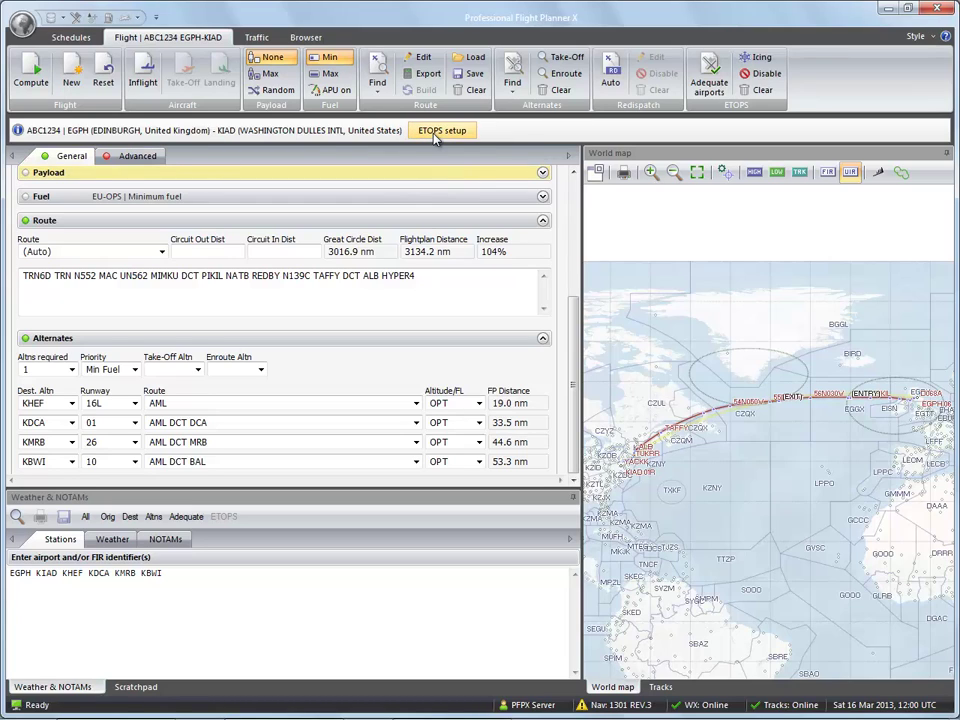
Step: Set the flight's ETOPS scenario to ETOPS 120 in the advanced flight settings
{"action": "left_click", "coordinate": [140, 157]}
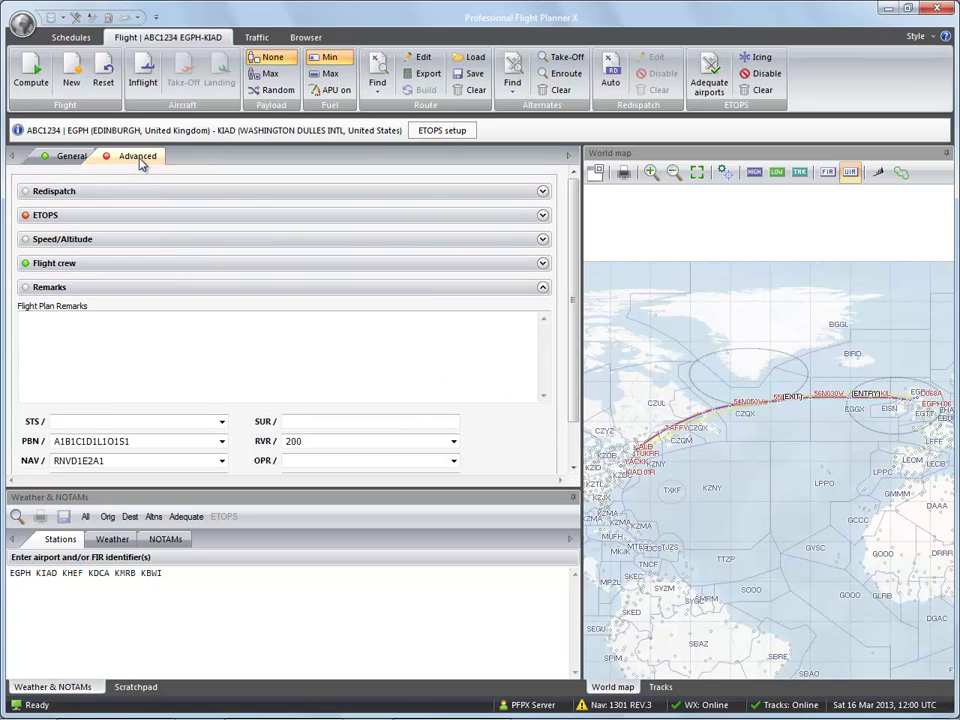
{"action": "left_click", "coordinate": [50, 217]}
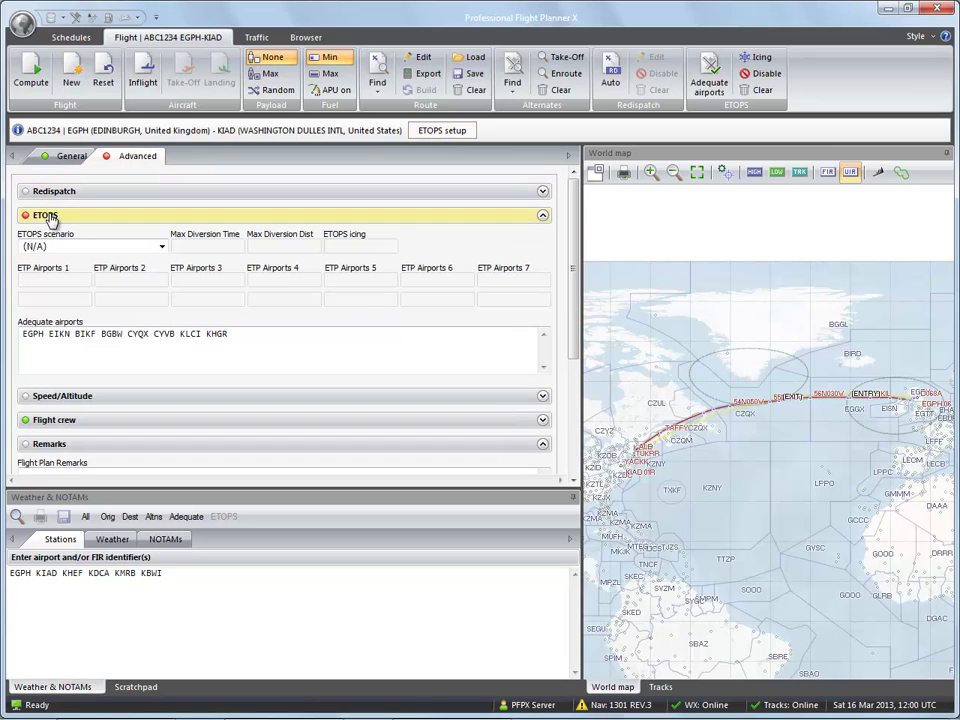
{"action": "left_click", "coordinate": [160, 248]}
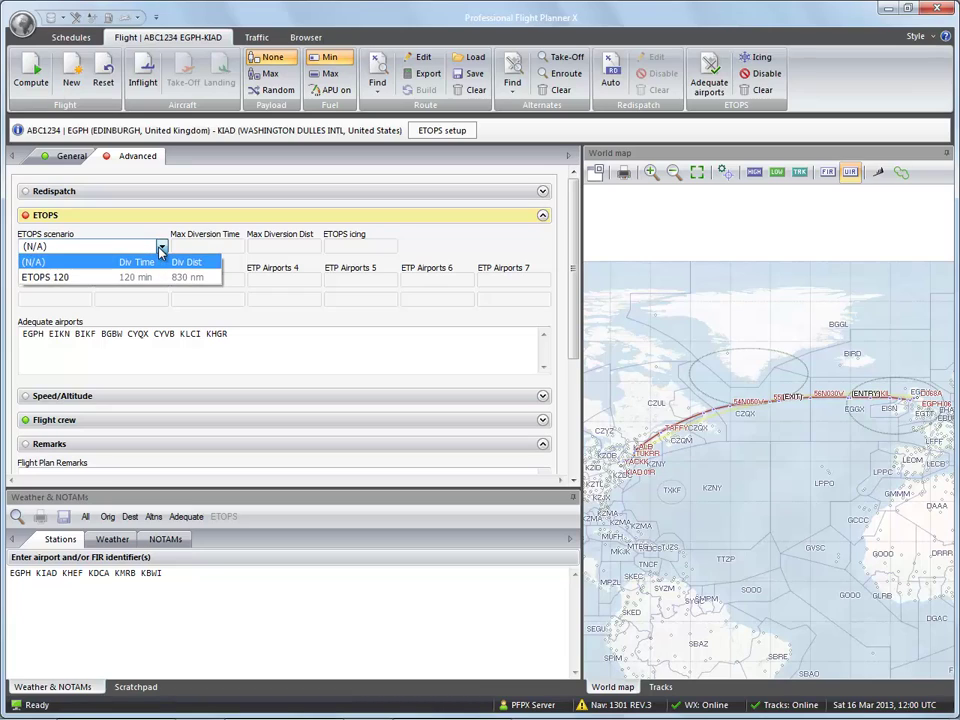
{"action": "left_click", "coordinate": [63, 278]}
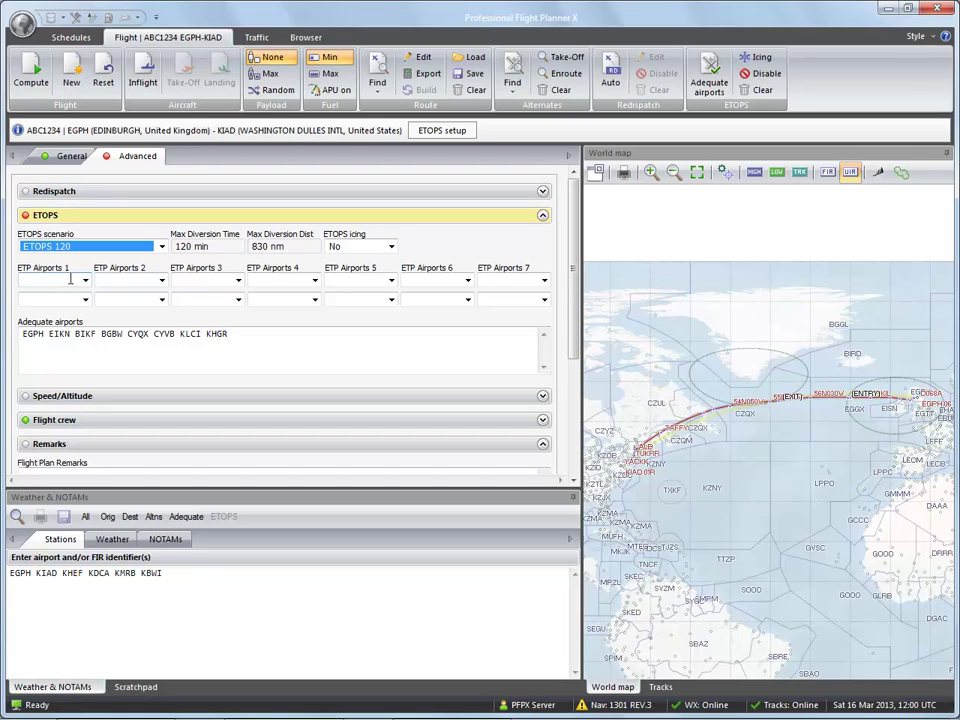
Step: Identify Keflavik airport in Iceland on the world map and enter BIKF as the first airport of ETP pair 1
{"action": "left_click", "coordinate": [68, 279]}
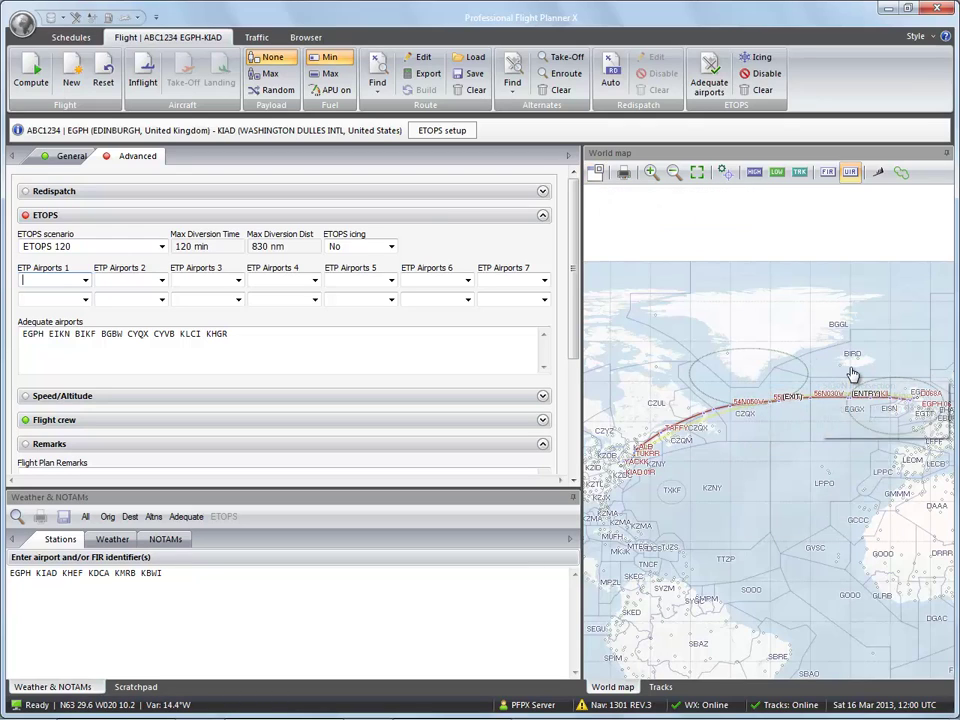
{"action": "scroll", "coordinate": [849, 372], "scroll_direction": "up", "scroll_amount": 1}
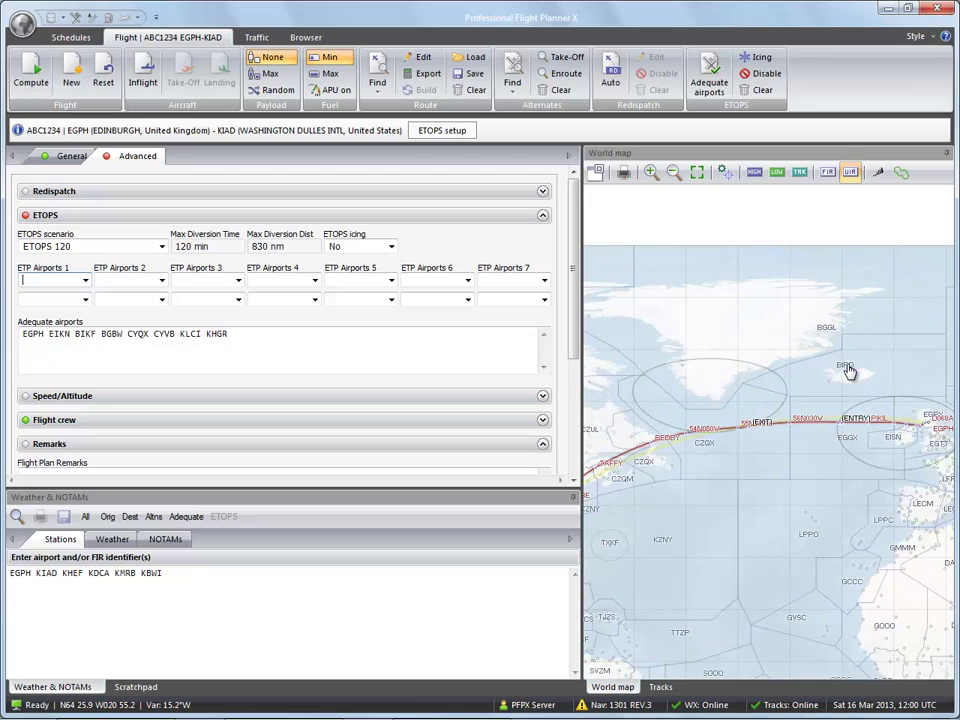
{"action": "scroll", "coordinate": [819, 416], "scroll_direction": "up", "scroll_amount": 1}
{"action": "scroll", "coordinate": [790, 410], "scroll_direction": "up", "scroll_amount": 1}
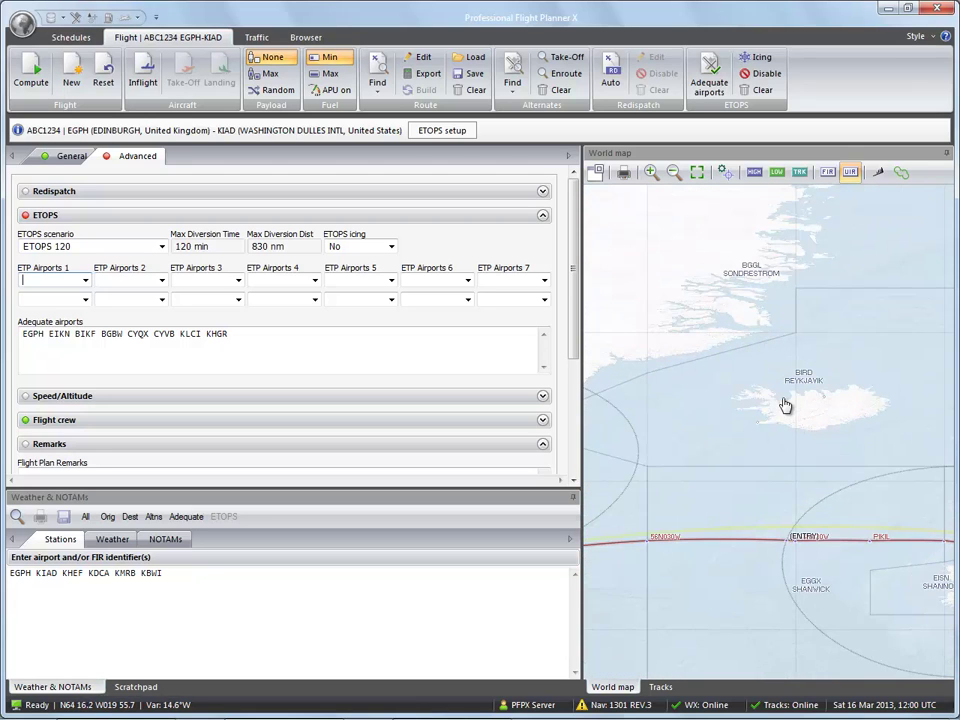
{"action": "scroll", "coordinate": [724, 403], "scroll_direction": "up", "scroll_amount": 1}
{"action": "scroll", "coordinate": [722, 401], "scroll_direction": "up", "scroll_amount": 1}
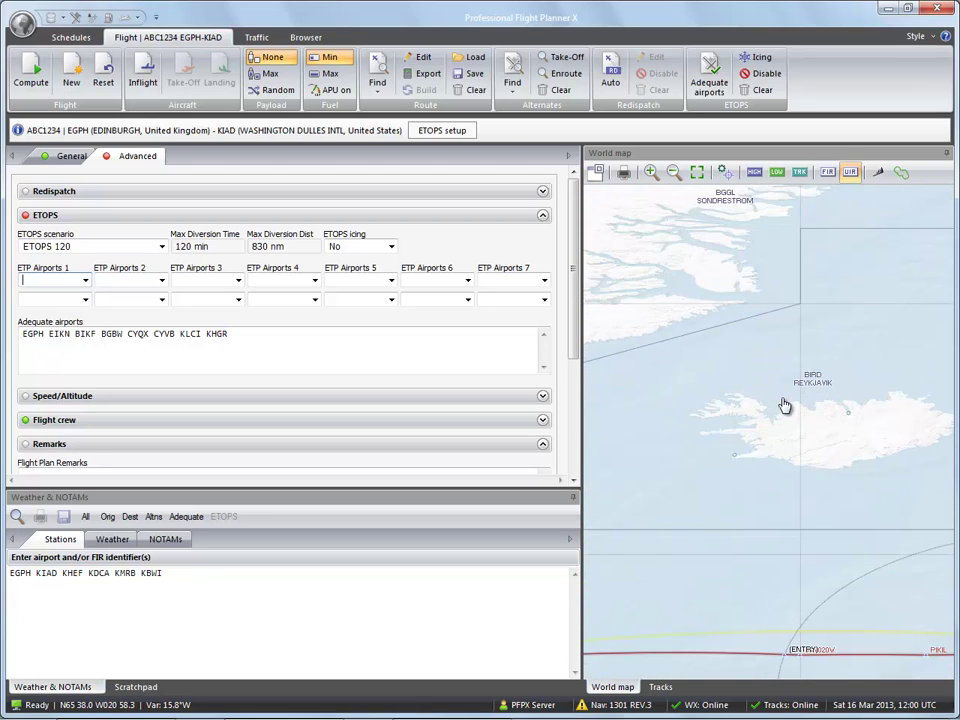
{"action": "left_click", "coordinate": [595, 171]}
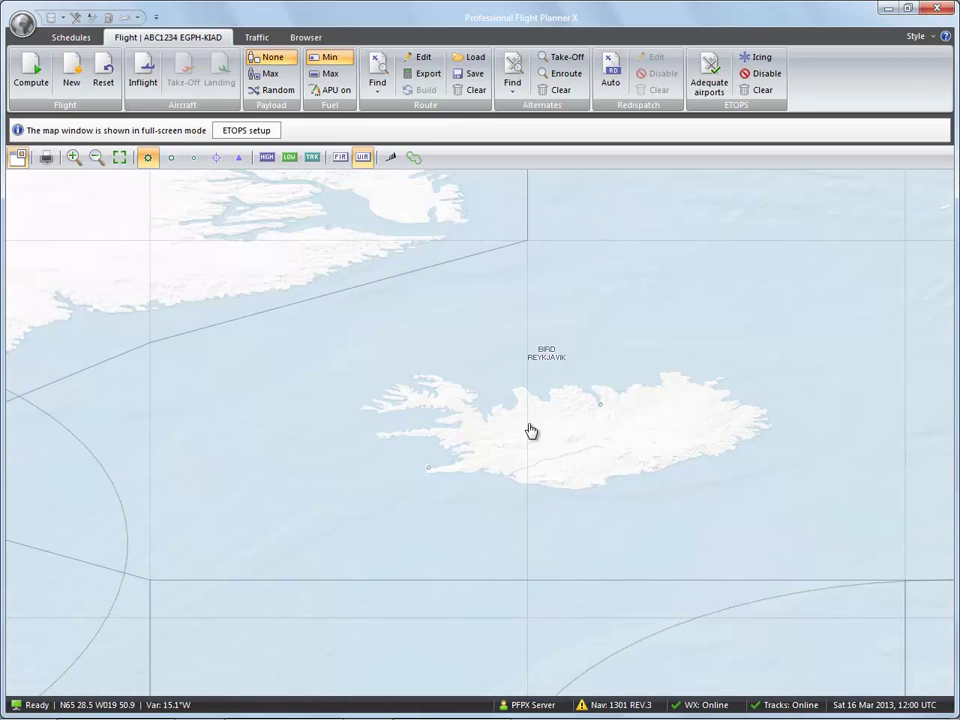
{"action": "scroll", "coordinate": [495, 456], "scroll_direction": "up", "scroll_amount": 1}
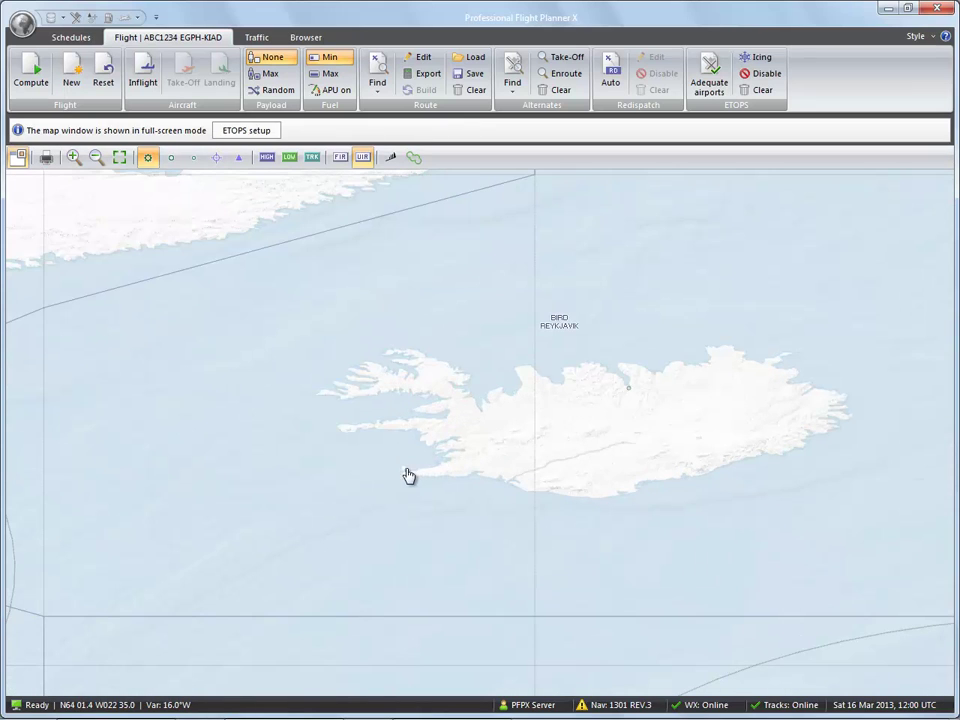
{"action": "mouse_move", "coordinate": [403, 468]}
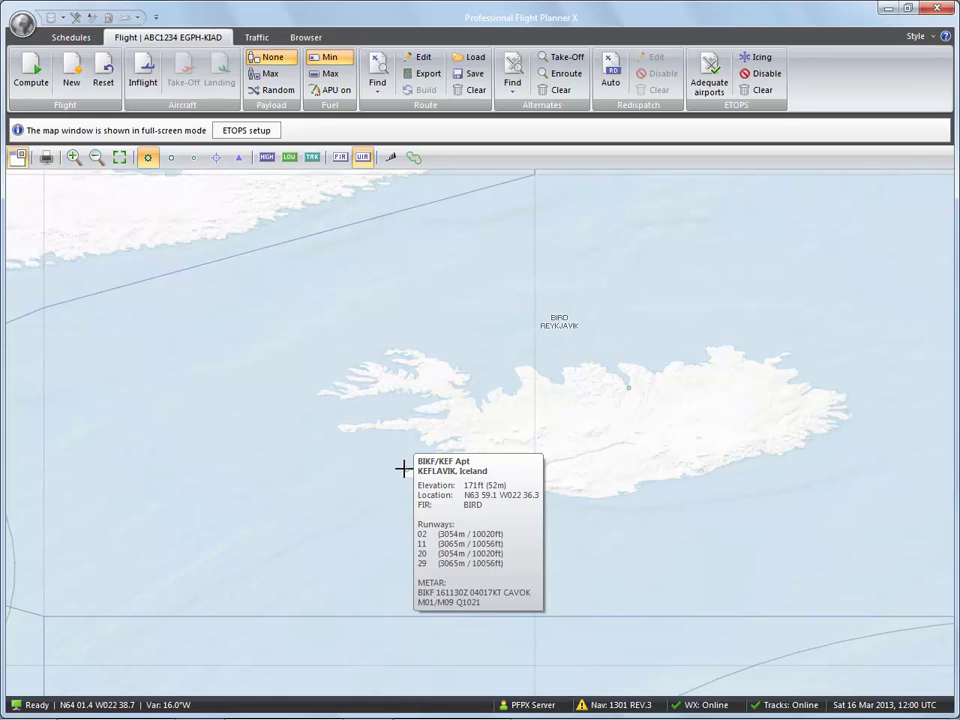
{"action": "left_click", "coordinate": [17, 158]}
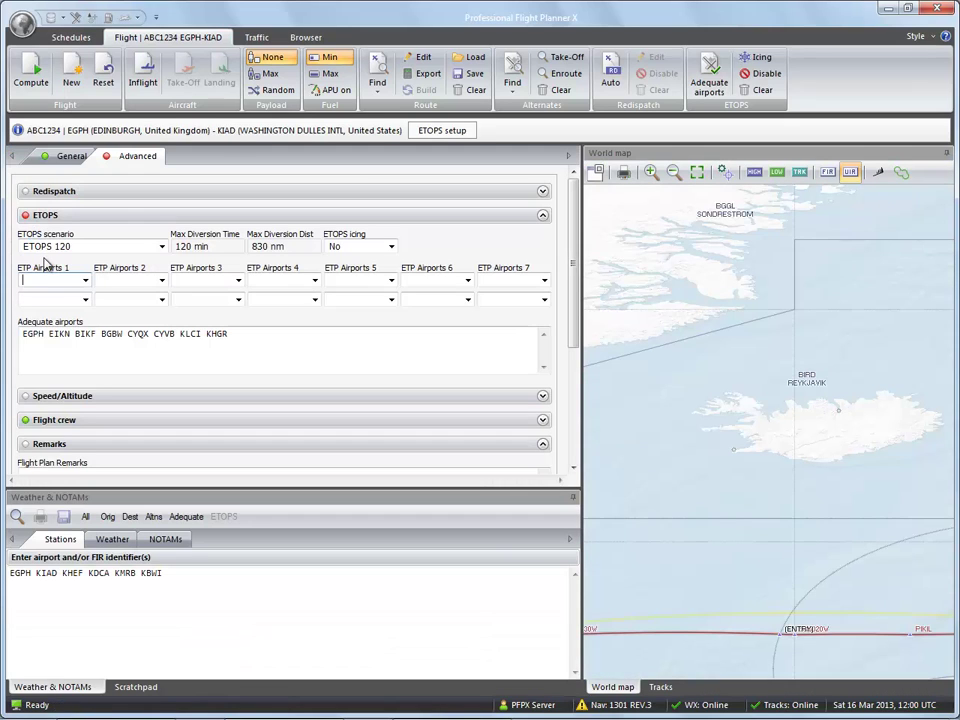
{"action": "type", "text": "BIKF"}
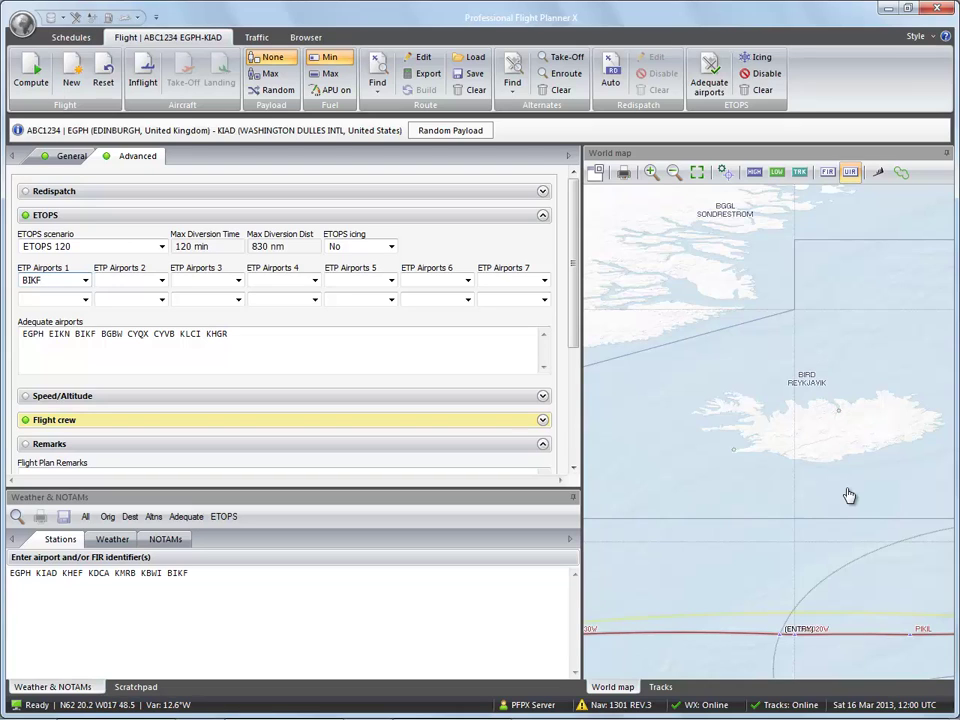
Step: Locate the Gander airport in Newfoundland on the map and enter CYQX as the second airport of ETP pair 1
{"action": "left_click", "coordinate": [697, 173]}
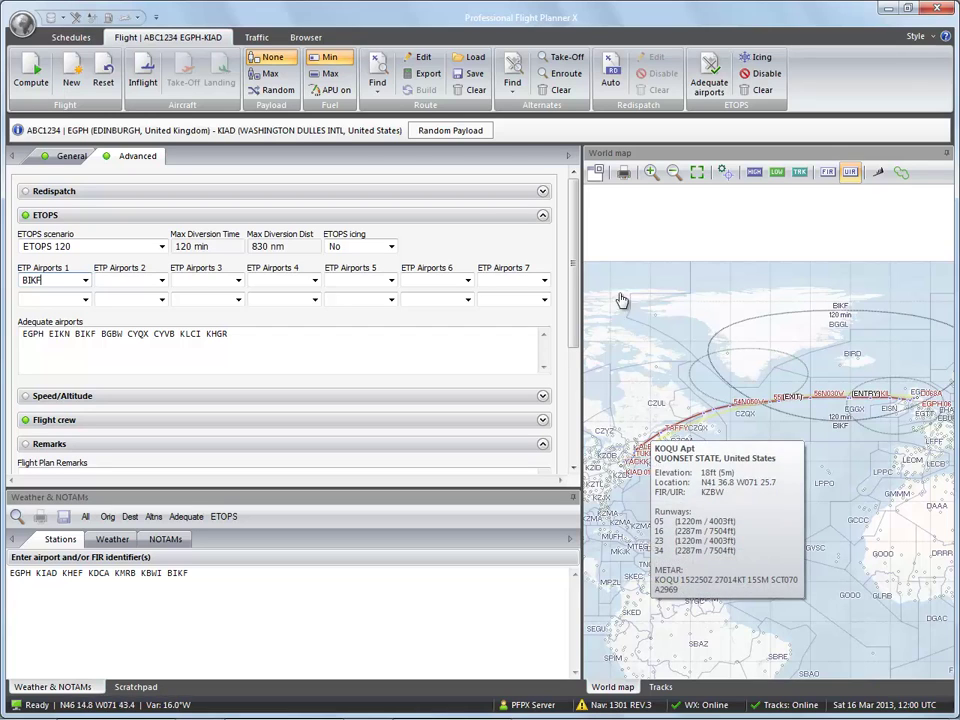
{"action": "left_click", "coordinate": [596, 174]}
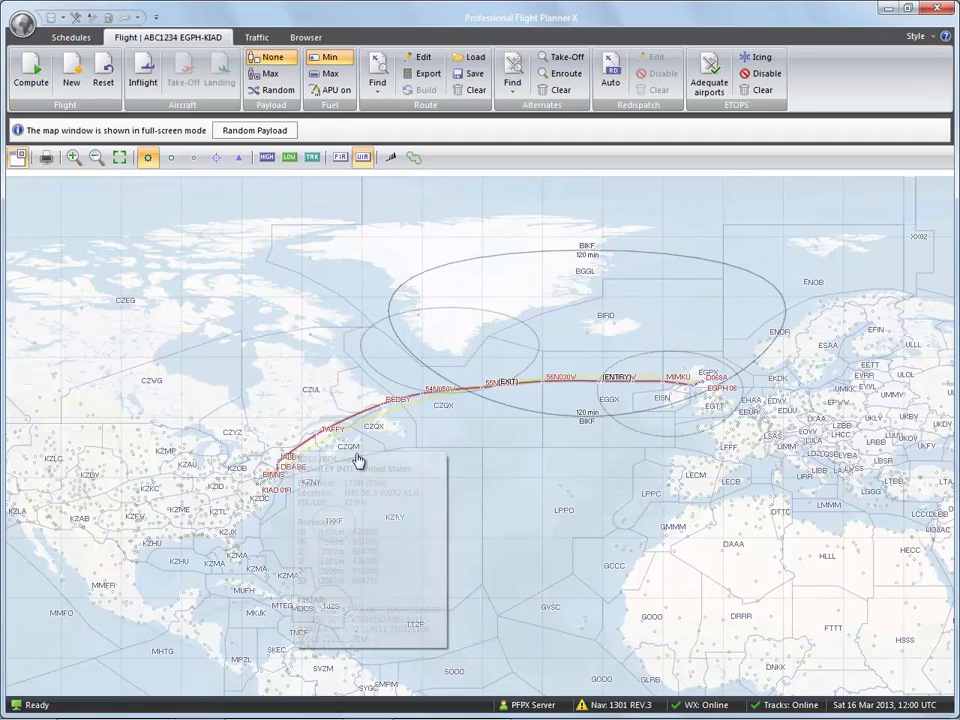
{"action": "scroll", "coordinate": [392, 422], "scroll_direction": "up", "scroll_amount": 1}
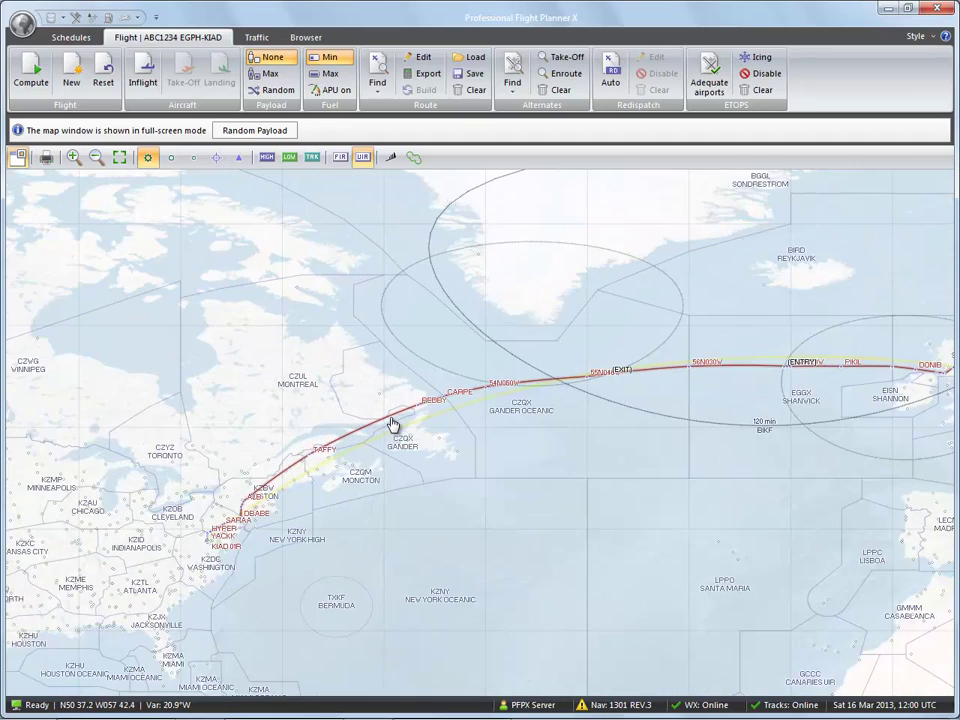
{"action": "scroll", "coordinate": [476, 430], "scroll_direction": "up", "scroll_amount": 2}
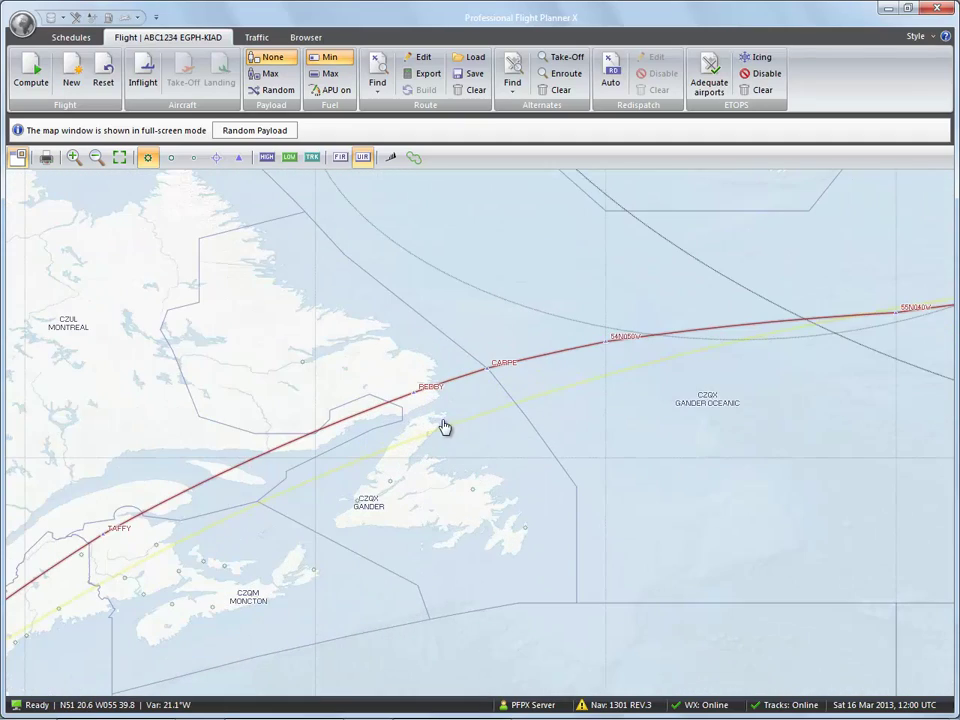
{"action": "scroll", "coordinate": [445, 427], "scroll_direction": "up", "scroll_amount": 1}
{"action": "scroll", "coordinate": [445, 427], "scroll_direction": "up", "scroll_amount": 1}
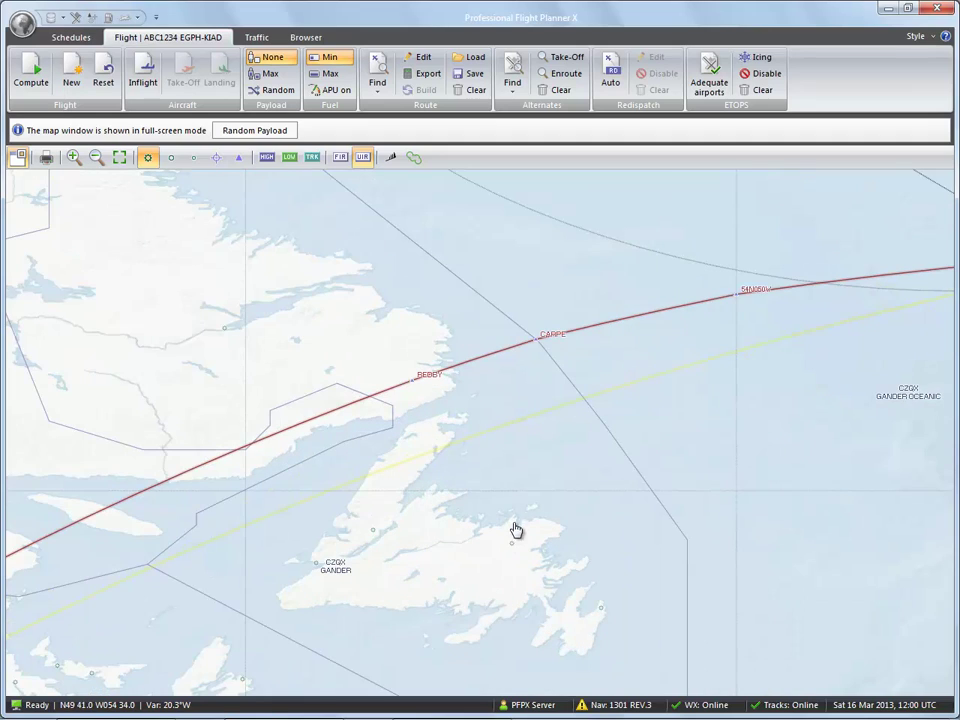
{"action": "mouse_move", "coordinate": [512, 540]}
{"action": "left_click", "coordinate": [17, 160]}
{"action": "left_click", "coordinate": [57, 299]}
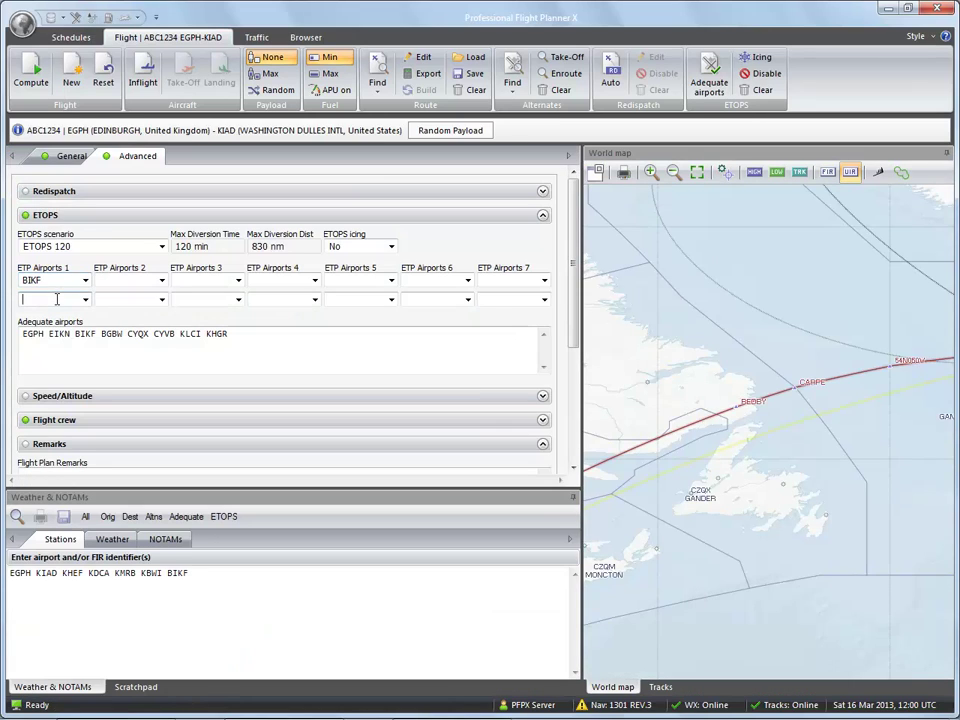
{"action": "type", "text": "CYQX"}
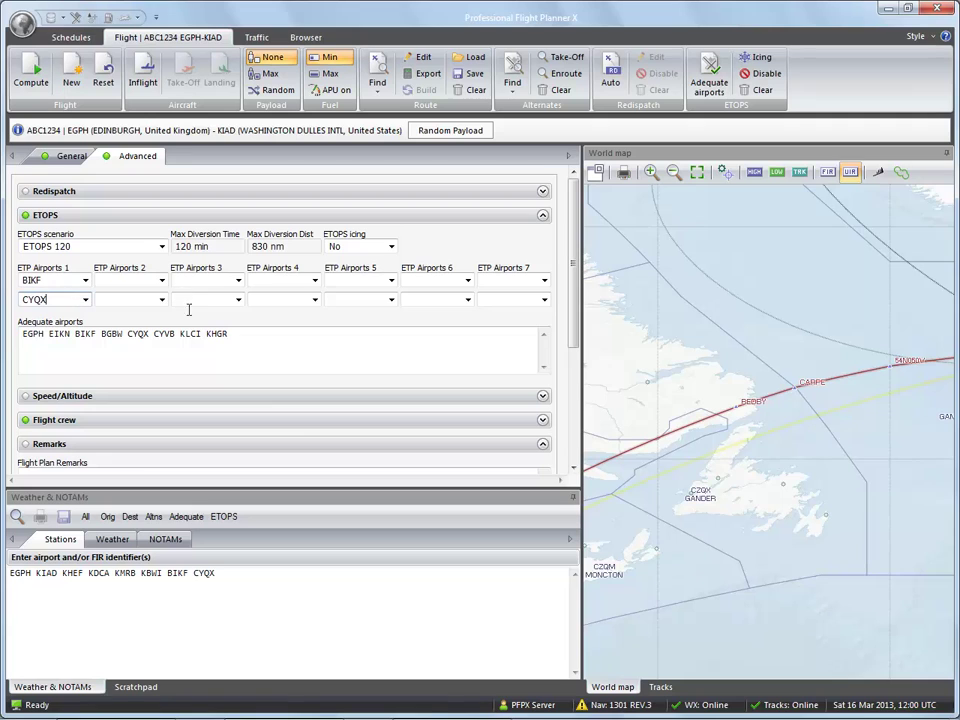
Step: Examine on the full-screen map how the 120-minute circles around BIKF and CYQX cover the whole route
{"action": "left_click", "coordinate": [596, 174]}
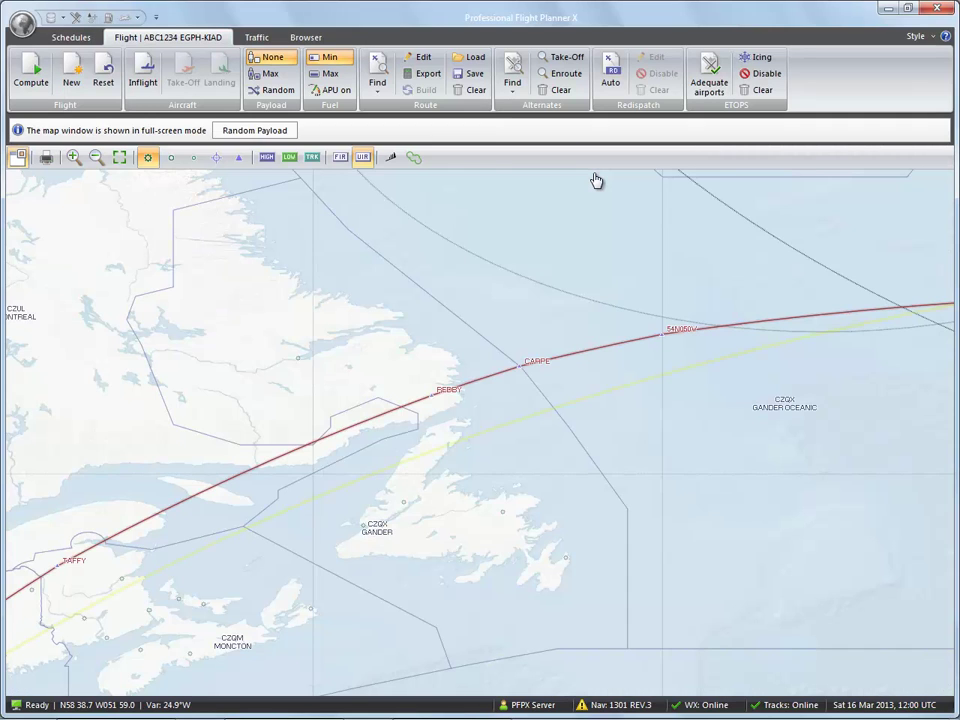
{"action": "left_click", "coordinate": [120, 158]}
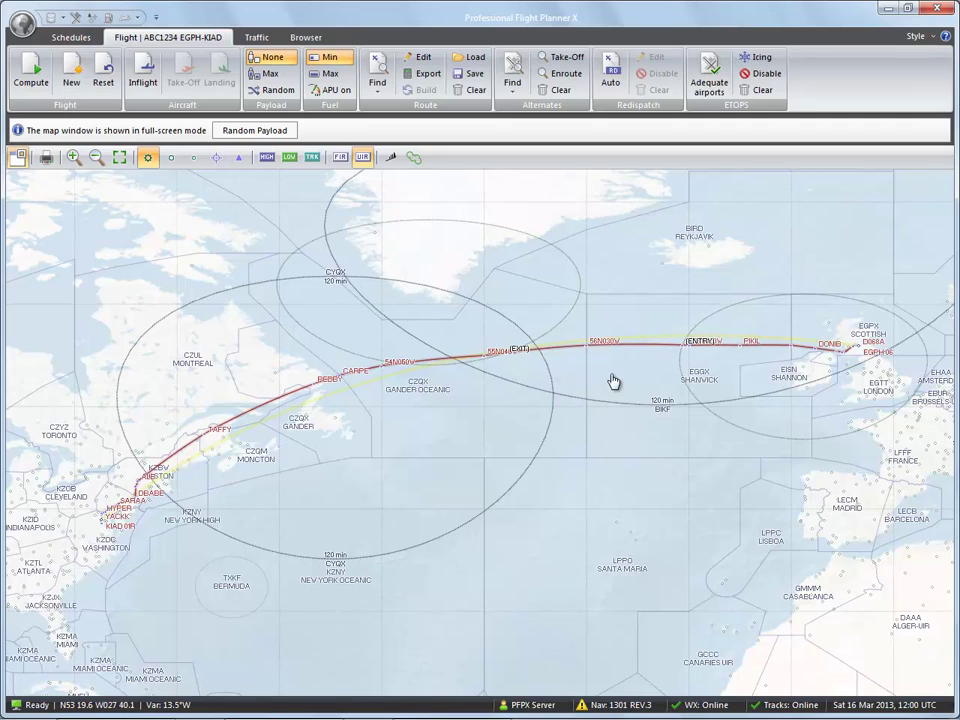
{"action": "left_click", "coordinate": [17, 160]}
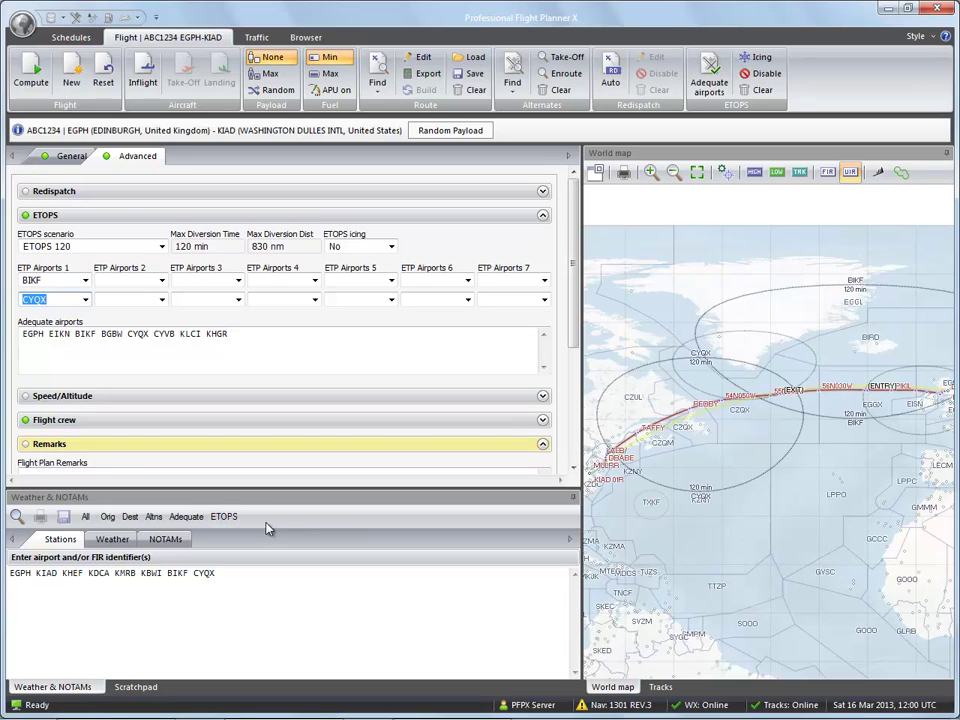
Step: View the weather and NOTAMs for the flight's stations, and dock the Weather & NOTAMs pane beneath the world map
{"action": "left_click", "coordinate": [112, 540]}
{"action": "left_click", "coordinate": [158, 540]}
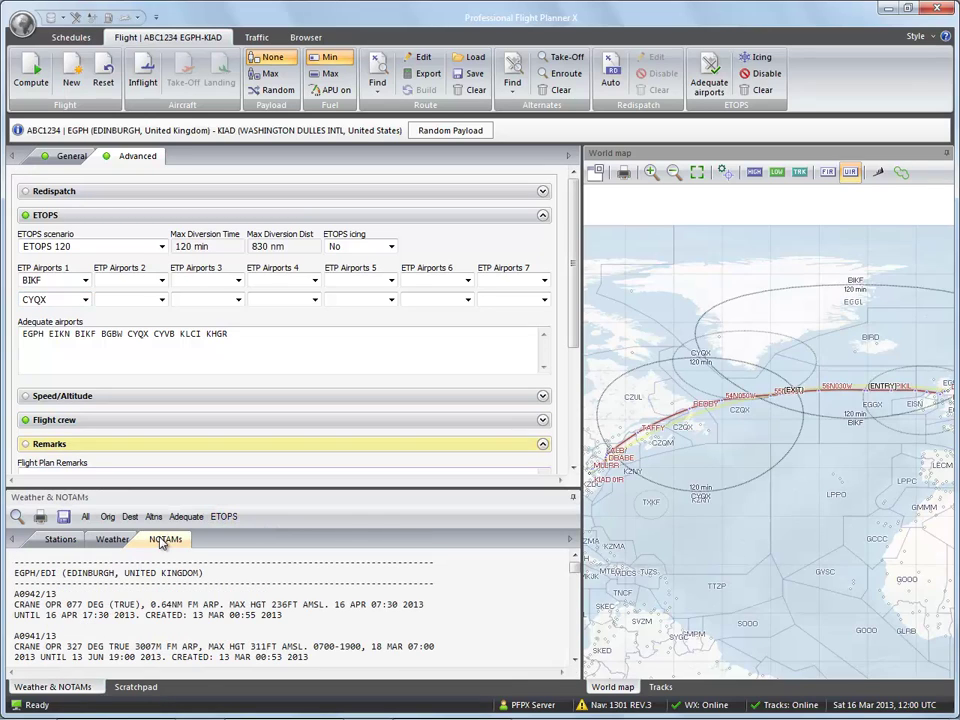
{"action": "left_click_drag", "start_coordinate": [163, 502], "coordinate": [769, 455]}
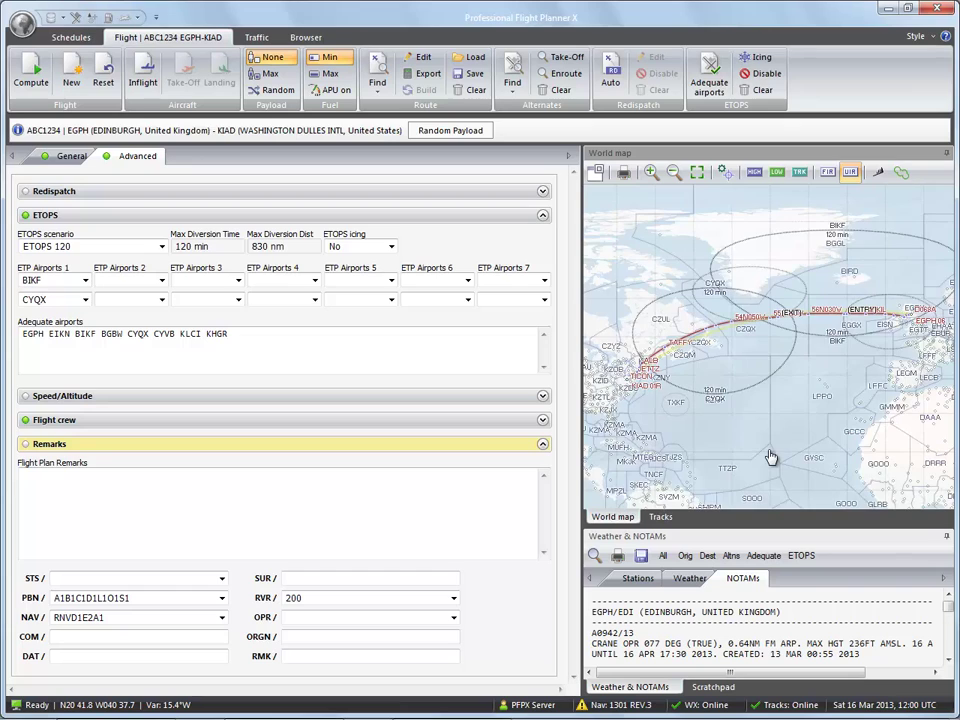
Step: Display the stations' weather reports and generate a random payload for the flight
{"action": "left_click", "coordinate": [696, 580]}
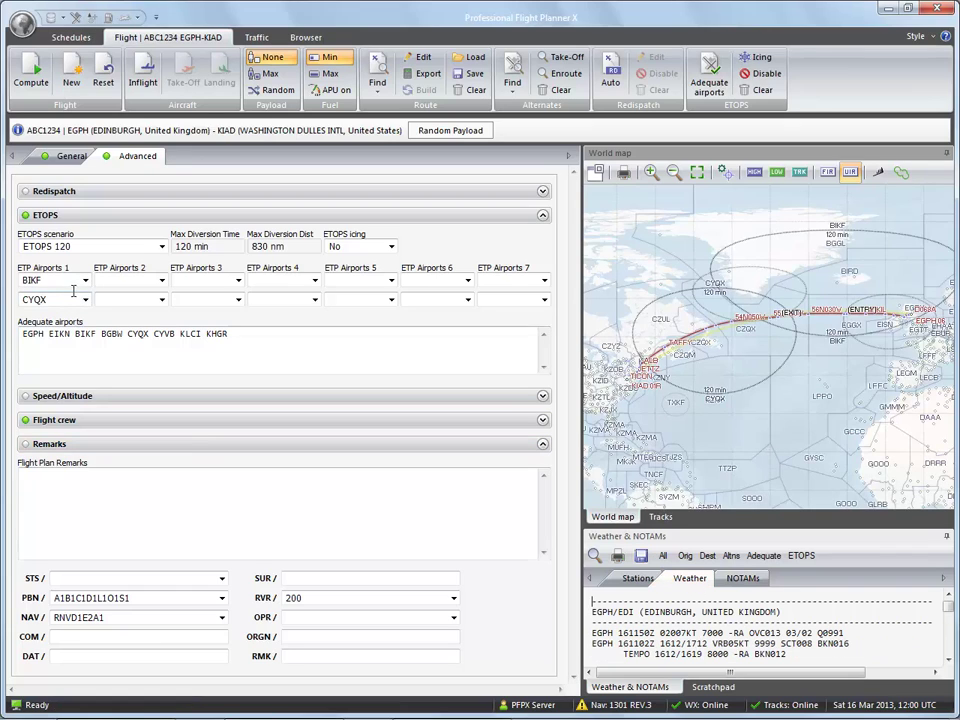
{"action": "left_click", "coordinate": [443, 133]}
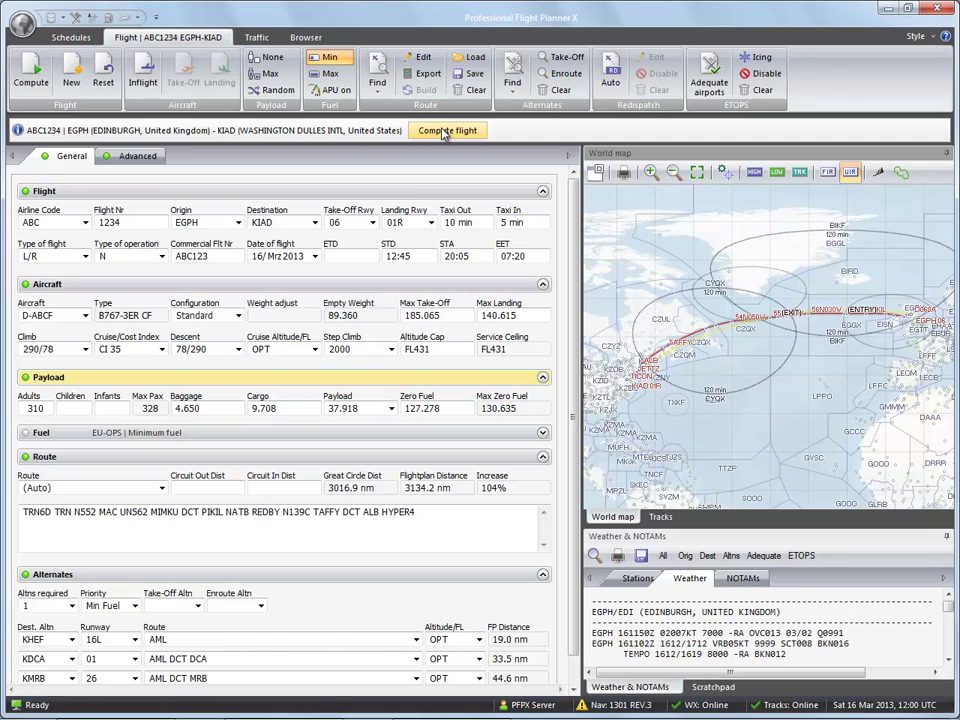
Step: Set the passenger load to 160 adults, 23 children and 2 infants
{"action": "double_click", "coordinate": [35, 409]}
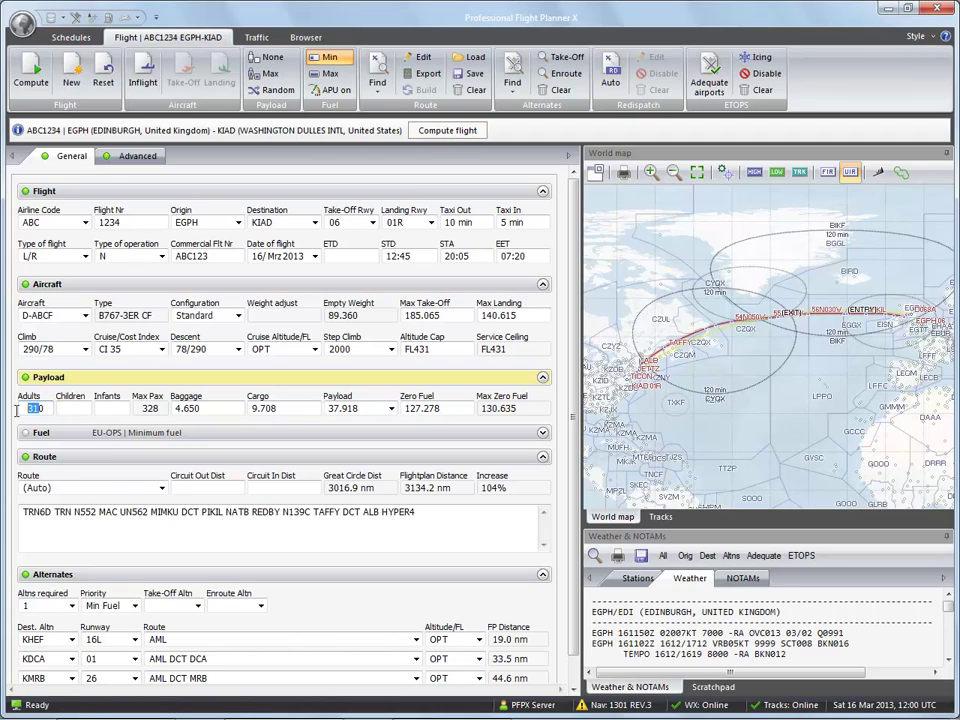
{"action": "type", "text": "1"}
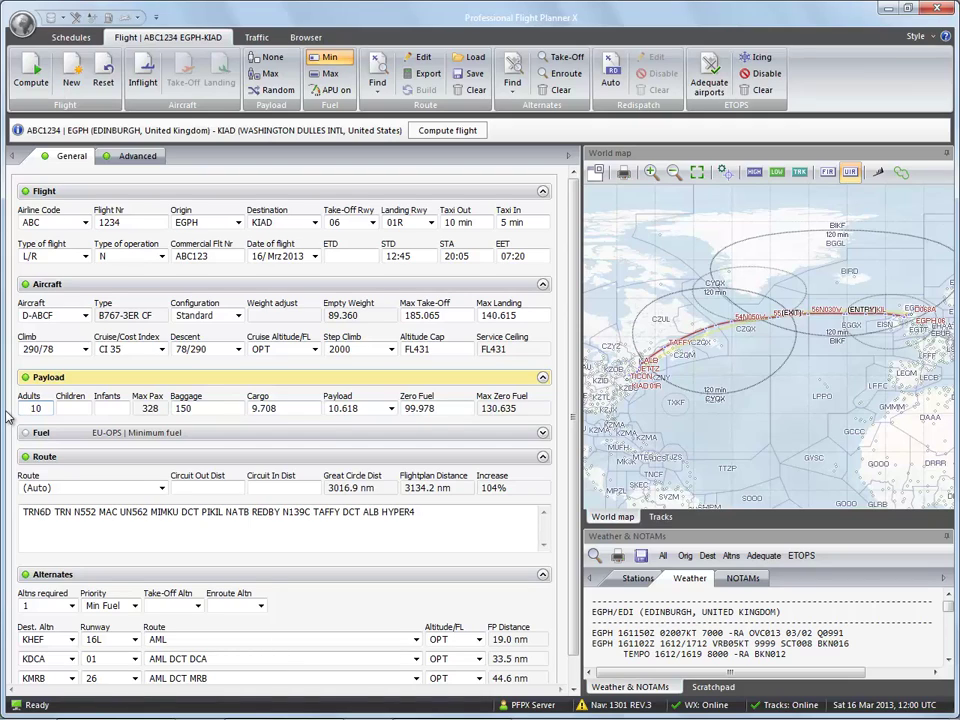
{"action": "type", "text": "6"}
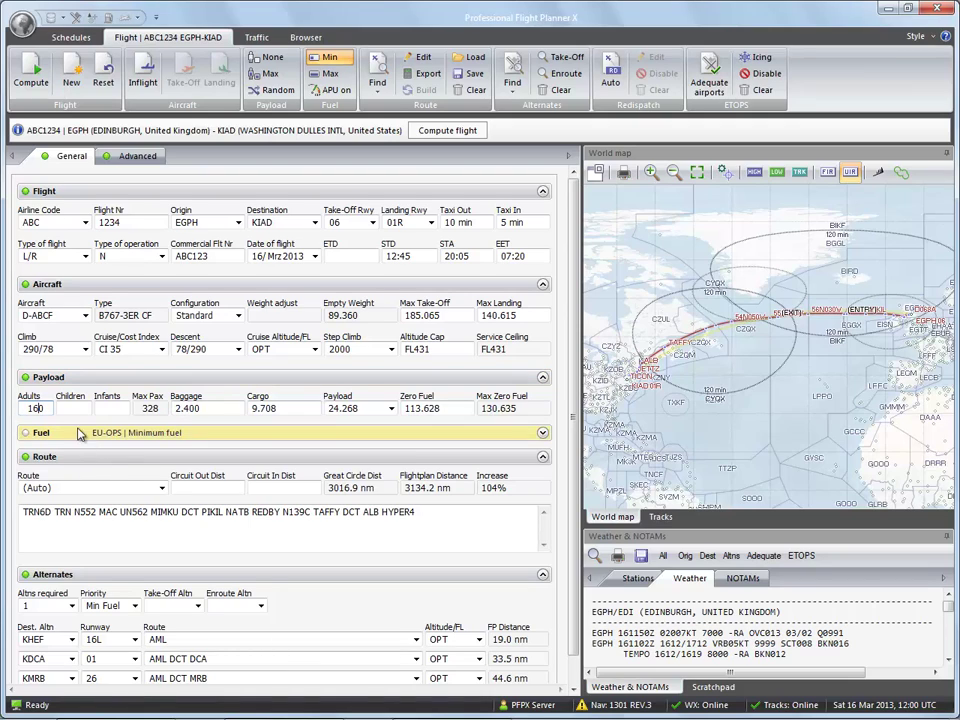
{"action": "type", "text": "23"}
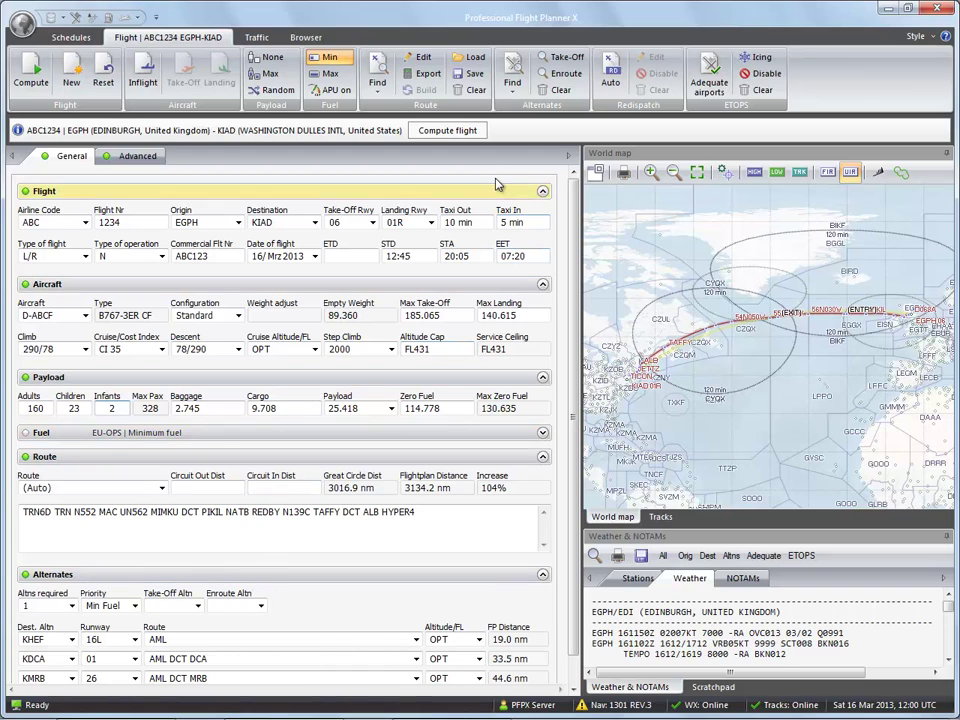
Step: Compute the flight and validate its ATC flight plan against the CFMU restrictions
{"action": "scroll", "coordinate": [586, 388], "scroll_direction": "down", "scroll_amount": 1}
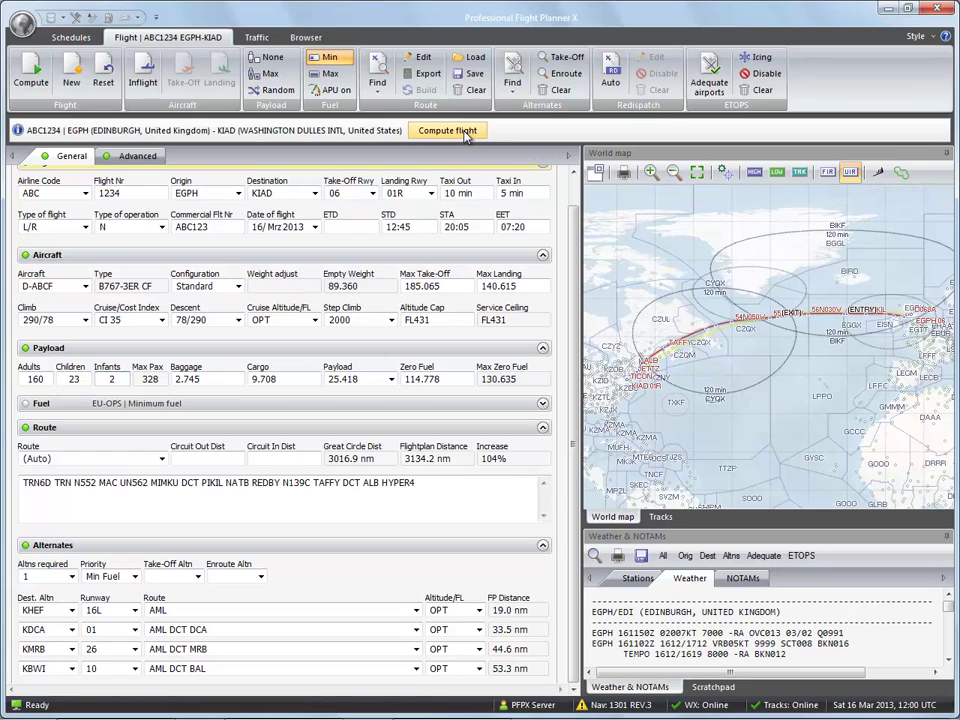
{"action": "left_click", "coordinate": [454, 132]}
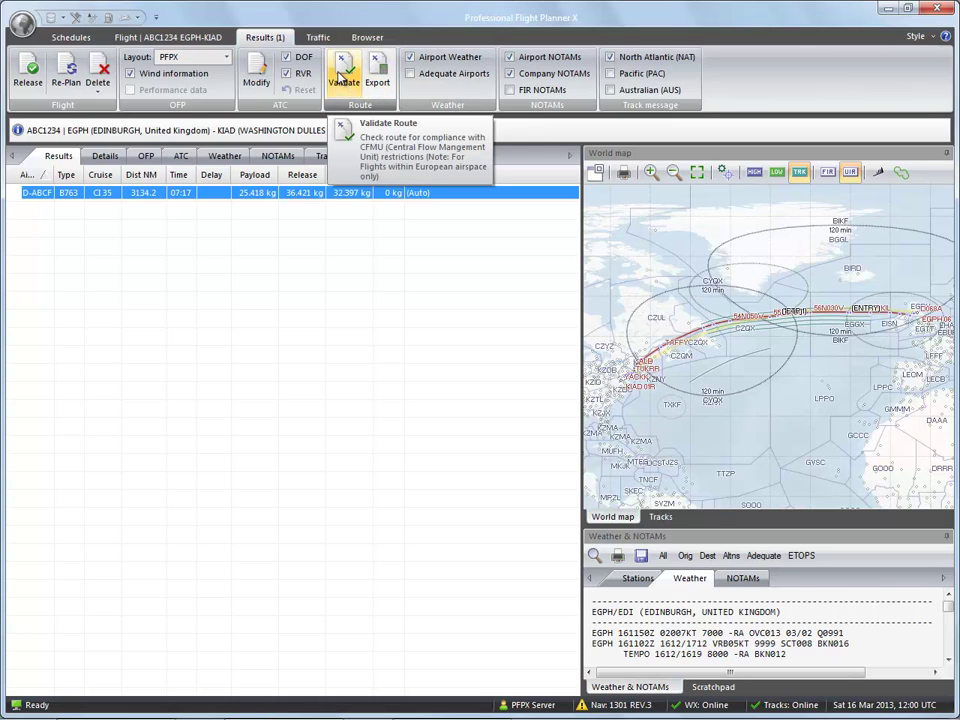
{"action": "left_click", "coordinate": [341, 79]}
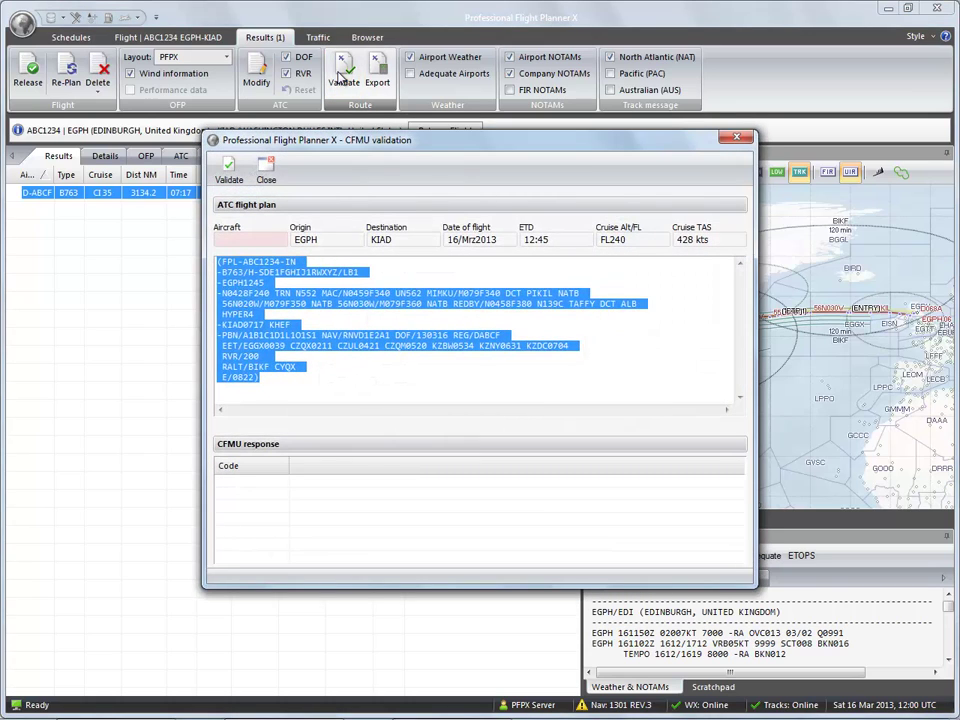
{"action": "left_click", "coordinate": [228, 170]}
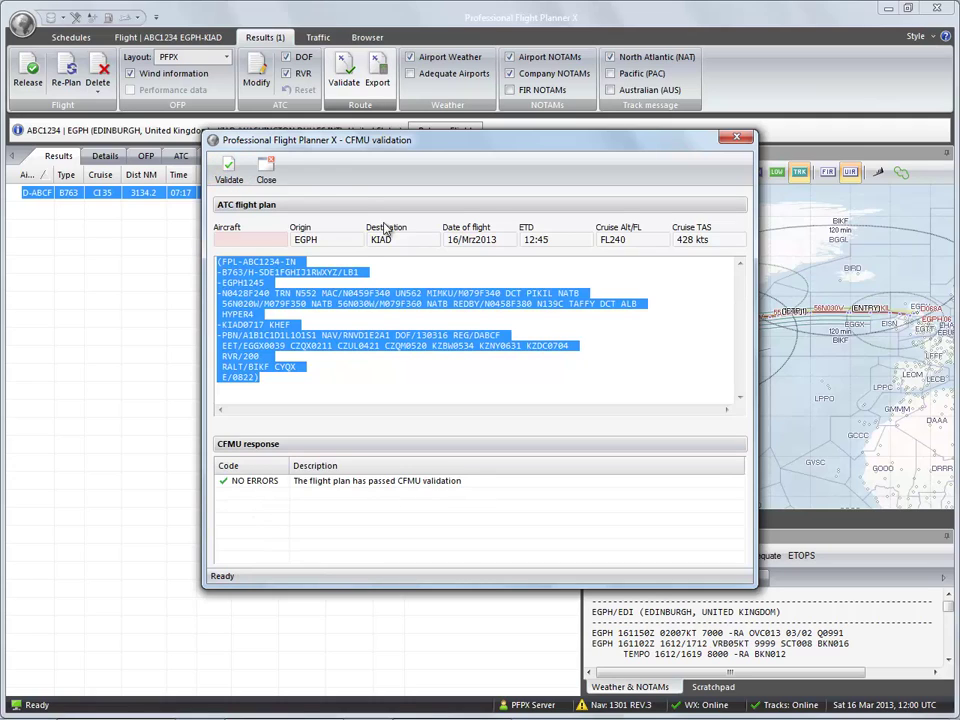
{"action": "left_click", "coordinate": [270, 172]}
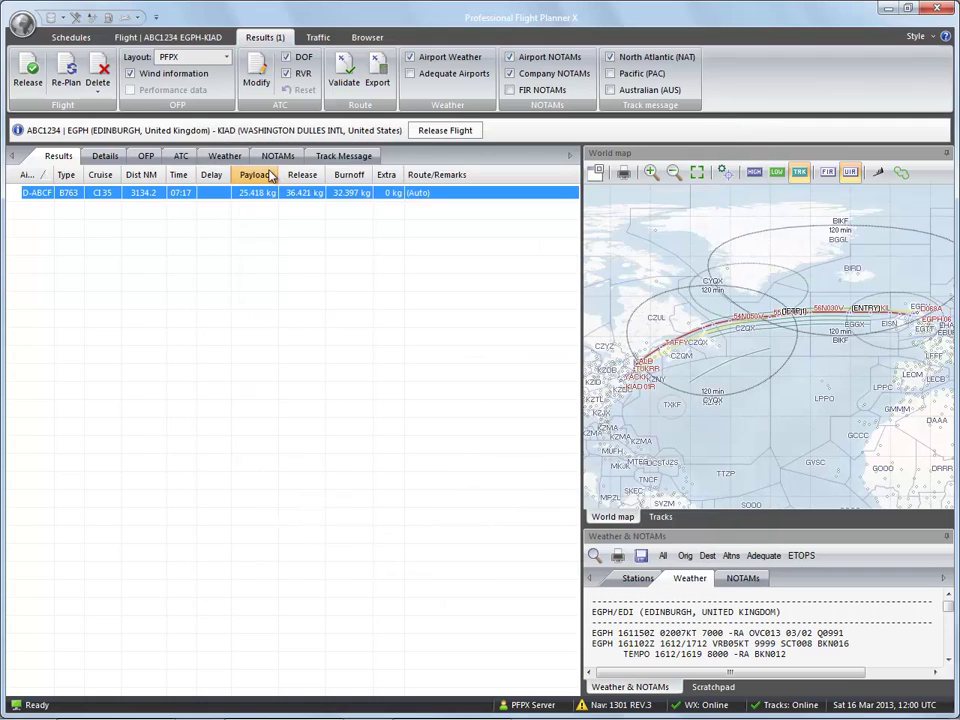
Step: Examine the computed route against the North Atlantic tracks on the full-screen map, briefly overlaying the FL300 winds
{"action": "left_click", "coordinate": [596, 173]}
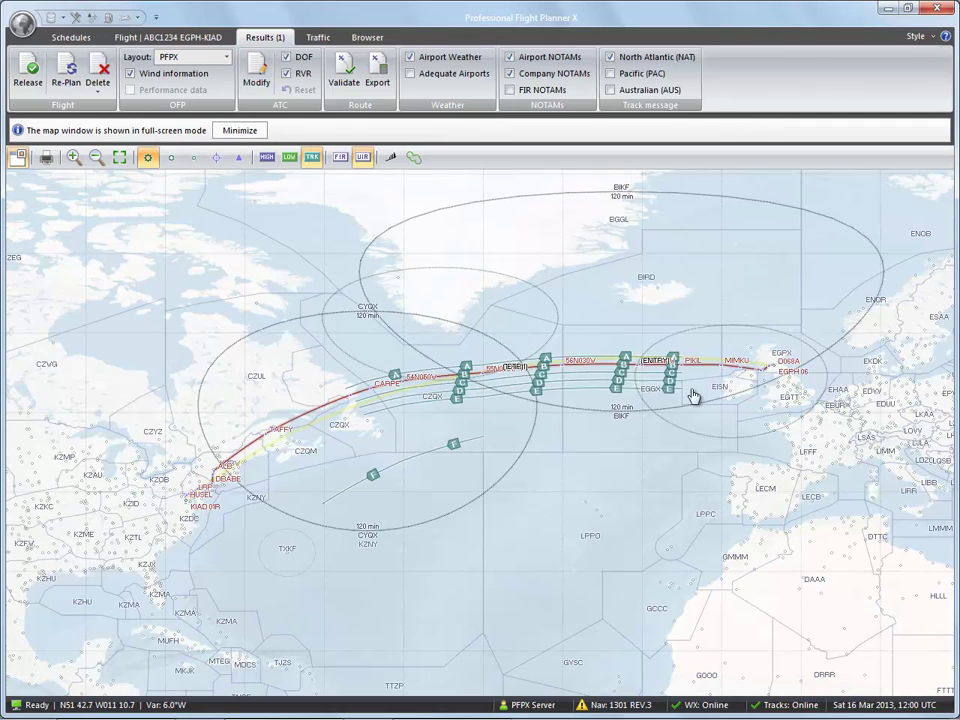
{"action": "scroll", "coordinate": [567, 378], "scroll_direction": "up", "scroll_amount": 2}
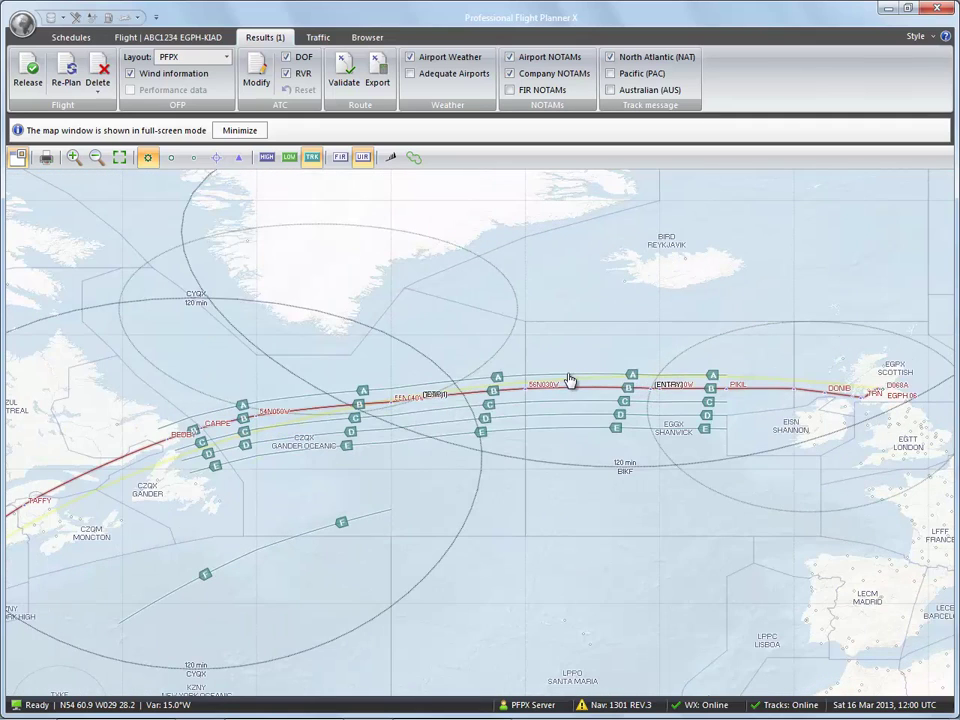
{"action": "scroll", "coordinate": [567, 378], "scroll_direction": "up", "scroll_amount": 1}
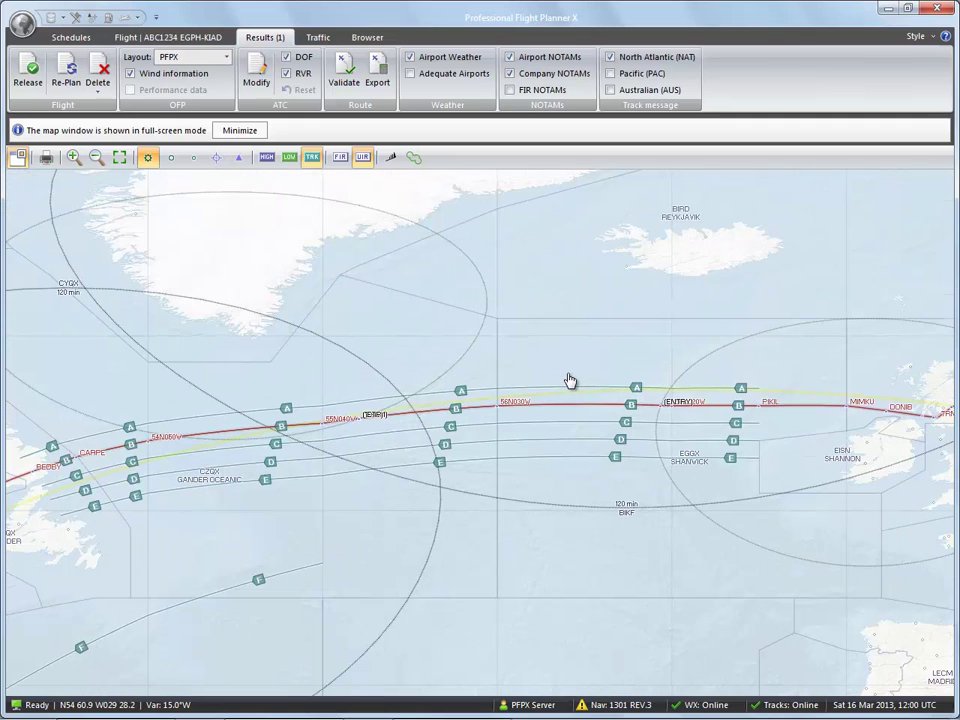
{"action": "left_click", "coordinate": [390, 158]}
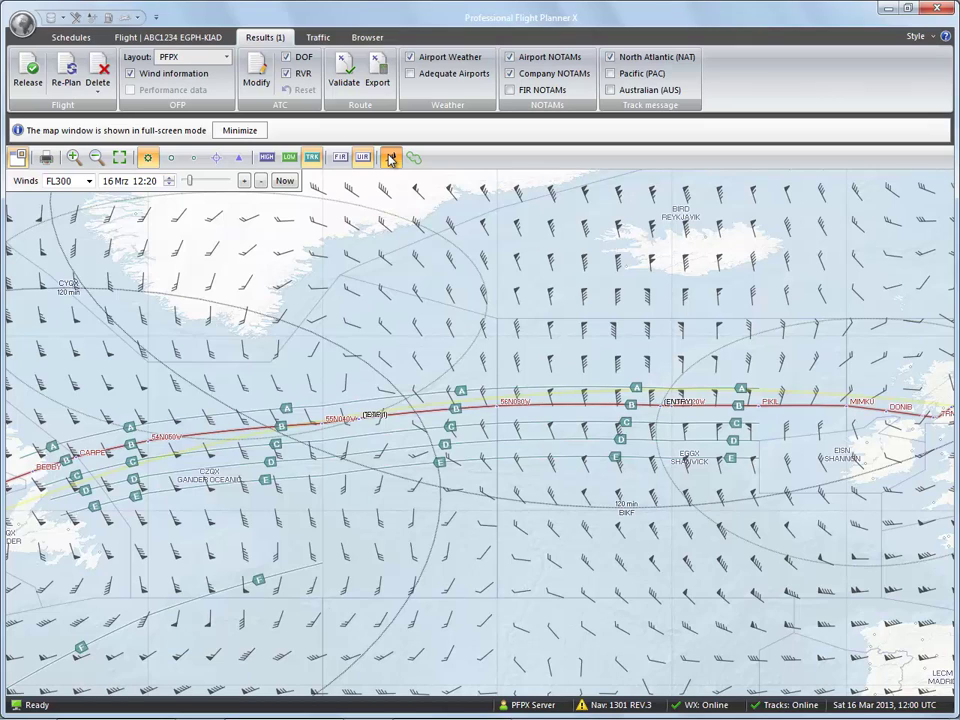
{"action": "left_click", "coordinate": [390, 158]}
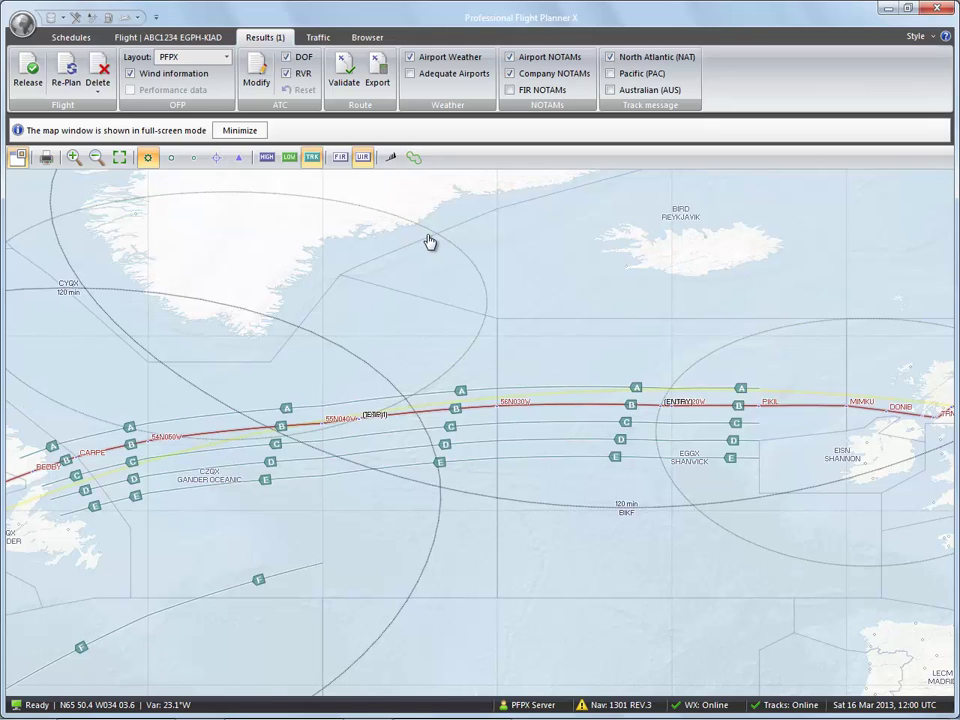
{"action": "scroll", "coordinate": [428, 242], "scroll_direction": "down", "scroll_amount": 1}
{"action": "scroll", "coordinate": [437, 376], "scroll_direction": "down", "scroll_amount": 1}
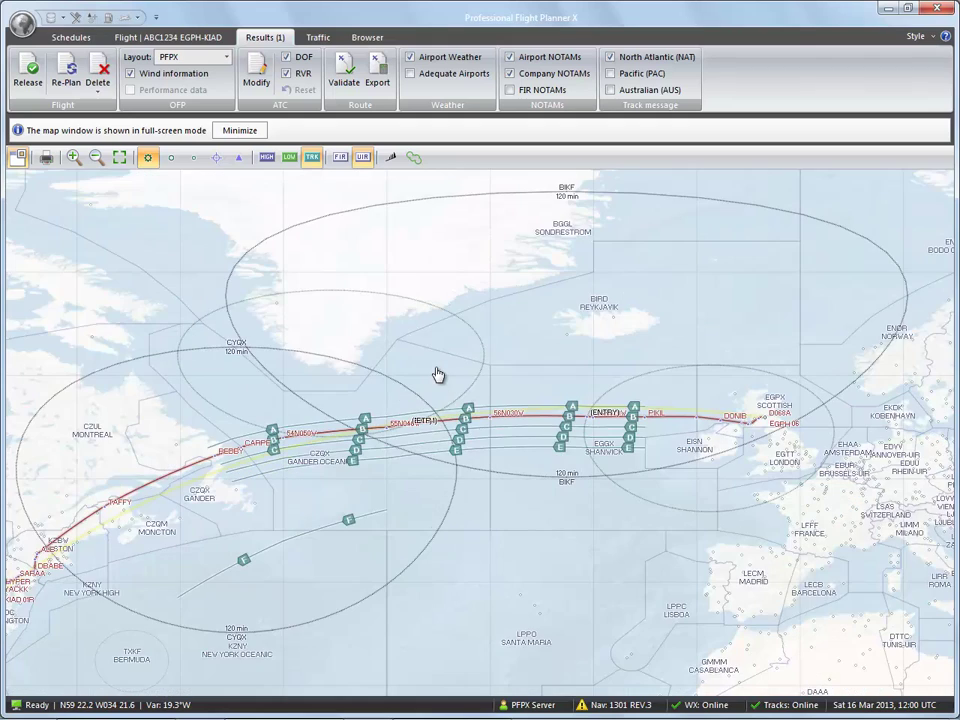
{"action": "scroll", "coordinate": [431, 381], "scroll_direction": "down", "scroll_amount": 1}
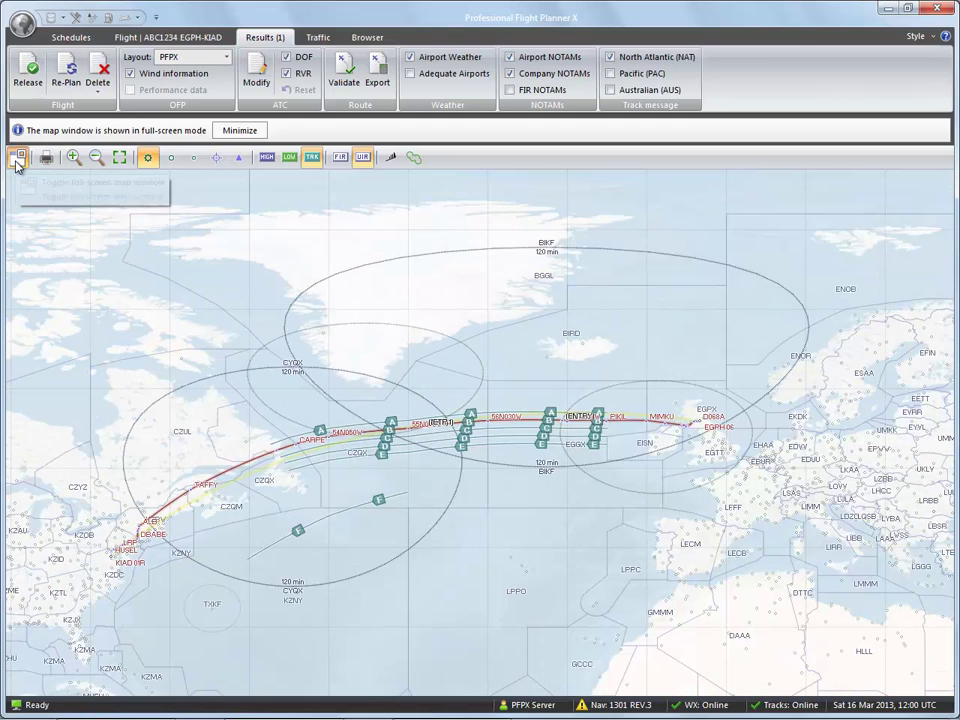
Step: Inspect the arrival part of the route from ALB to KIAD with the low-altitude airways overlaid
{"action": "scroll", "coordinate": [135, 536], "scroll_direction": "up", "scroll_amount": 1}
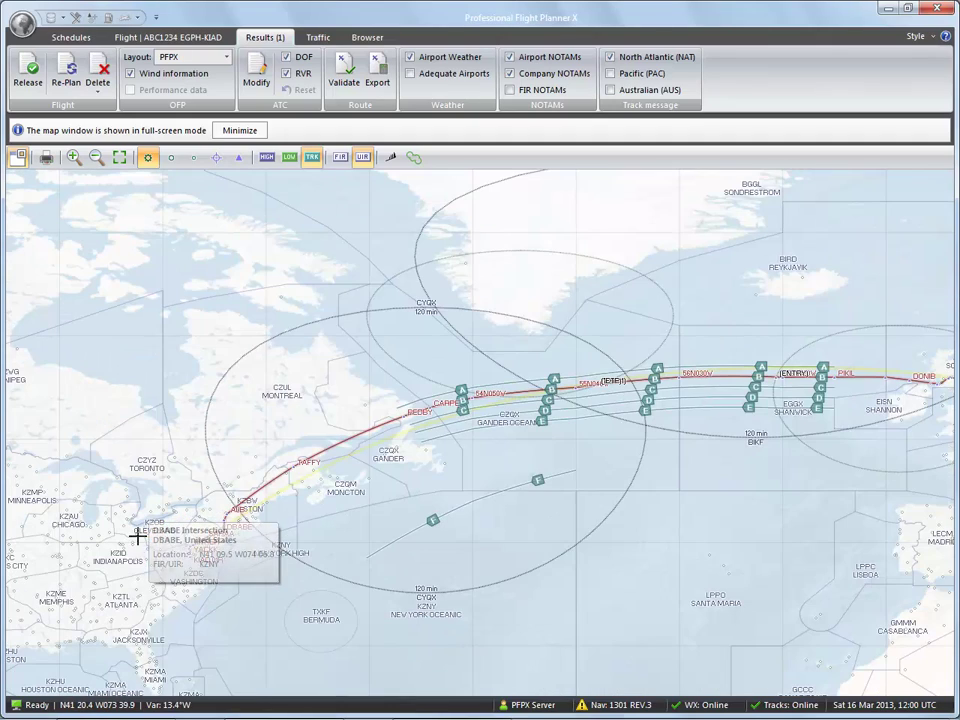
{"action": "scroll", "coordinate": [208, 535], "scroll_direction": "up", "scroll_amount": 1}
{"action": "scroll", "coordinate": [300, 515], "scroll_direction": "up", "scroll_amount": 1}
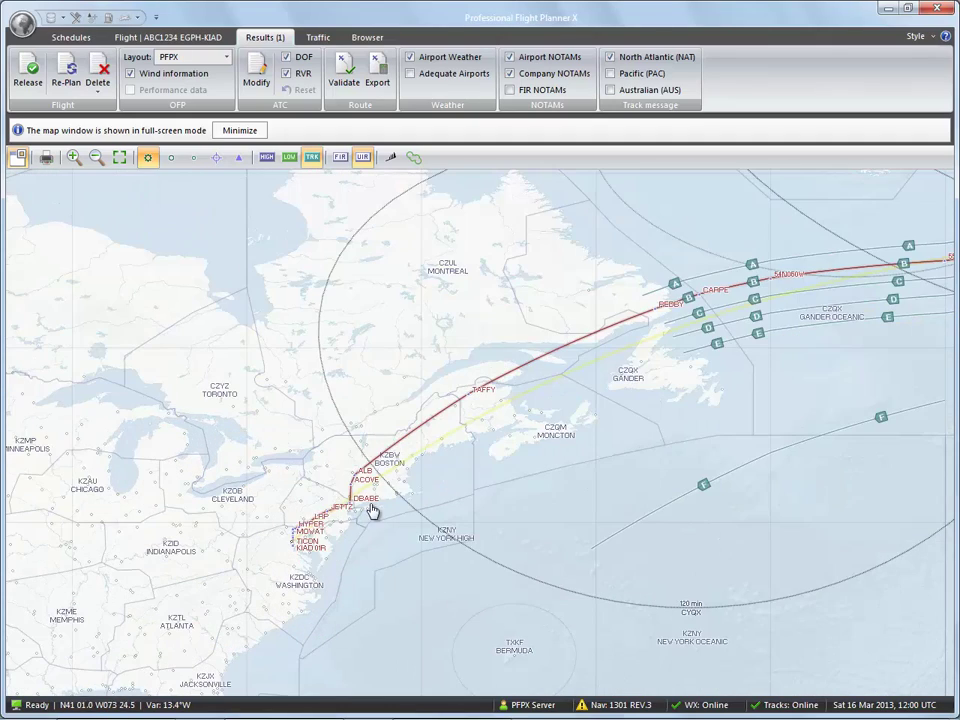
{"action": "scroll", "coordinate": [365, 508], "scroll_direction": "up", "scroll_amount": 1}
{"action": "scroll", "coordinate": [383, 483], "scroll_direction": "up", "scroll_amount": 3}
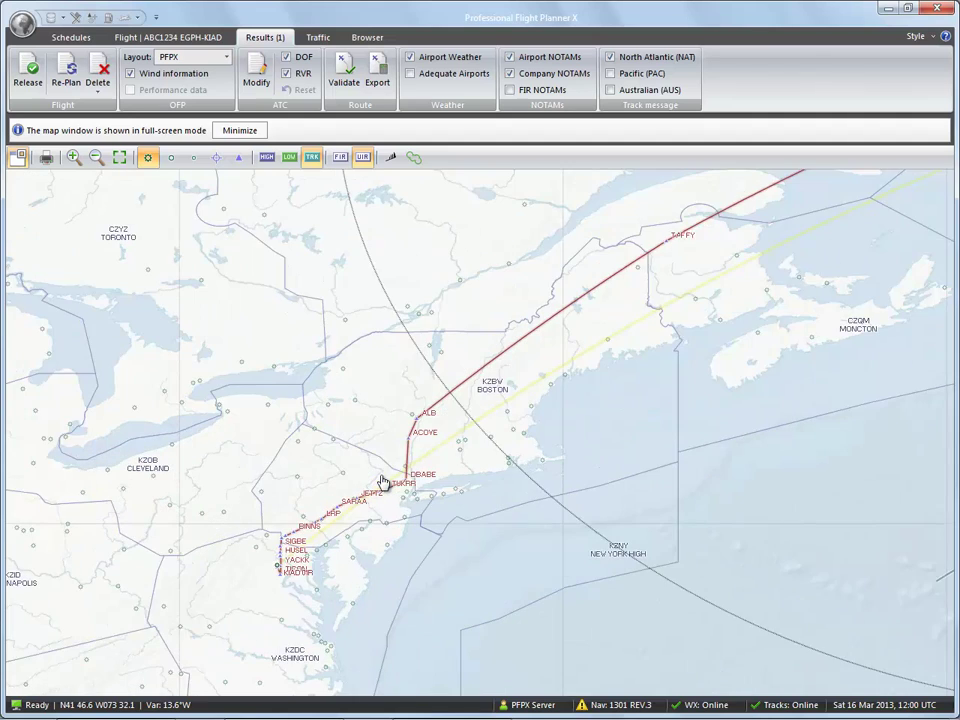
{"action": "scroll", "coordinate": [380, 485], "scroll_direction": "up", "scroll_amount": 1}
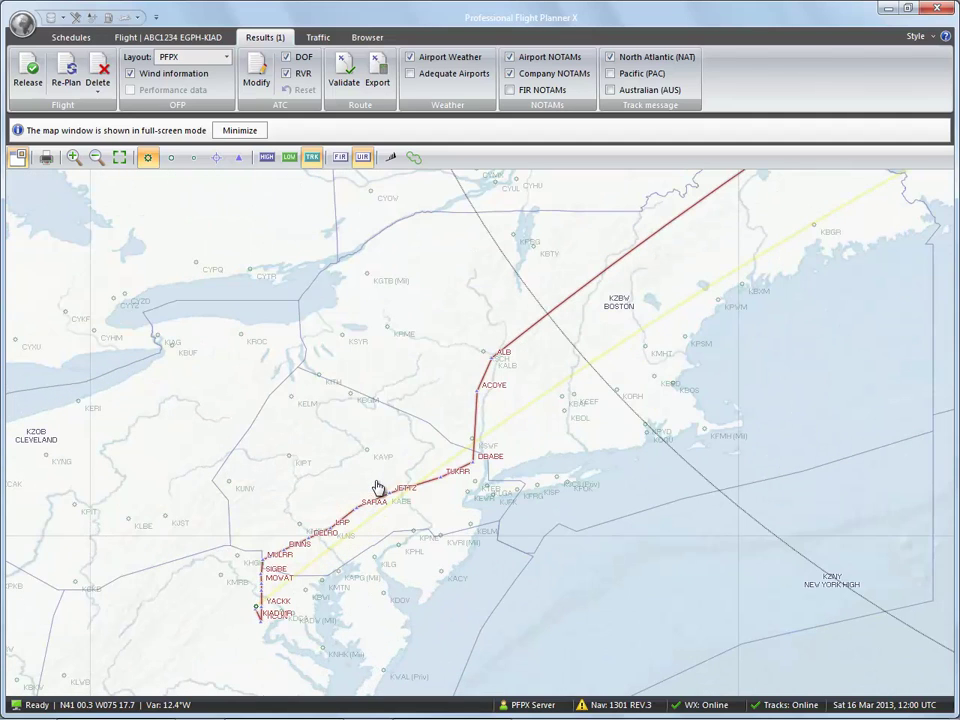
{"action": "left_click", "coordinate": [289, 158]}
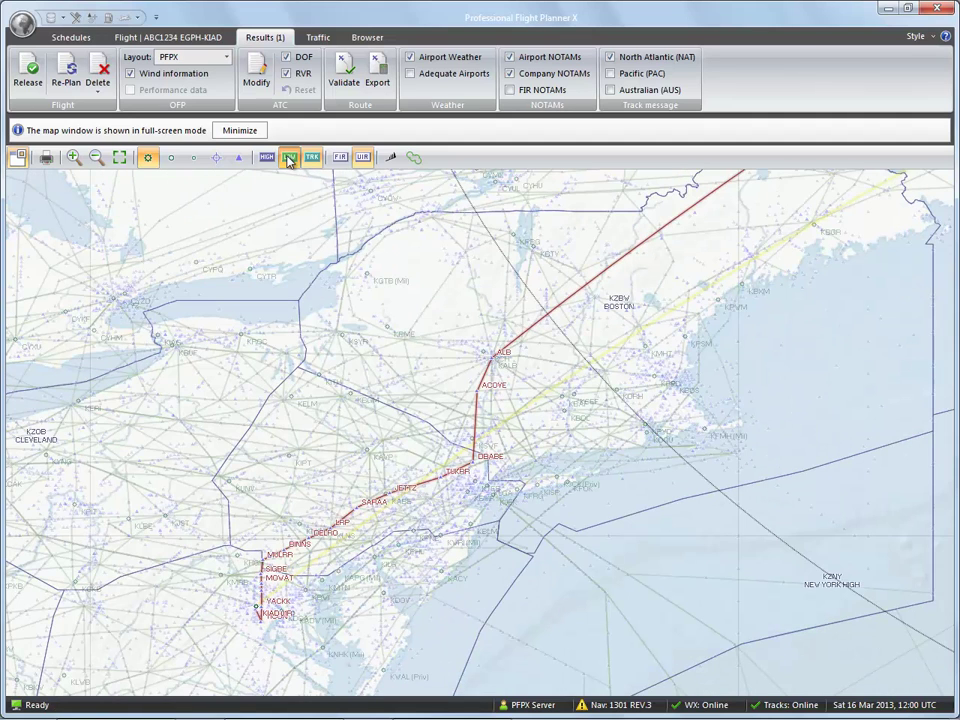
{"action": "scroll", "coordinate": [302, 579], "scroll_direction": "up", "scroll_amount": 1}
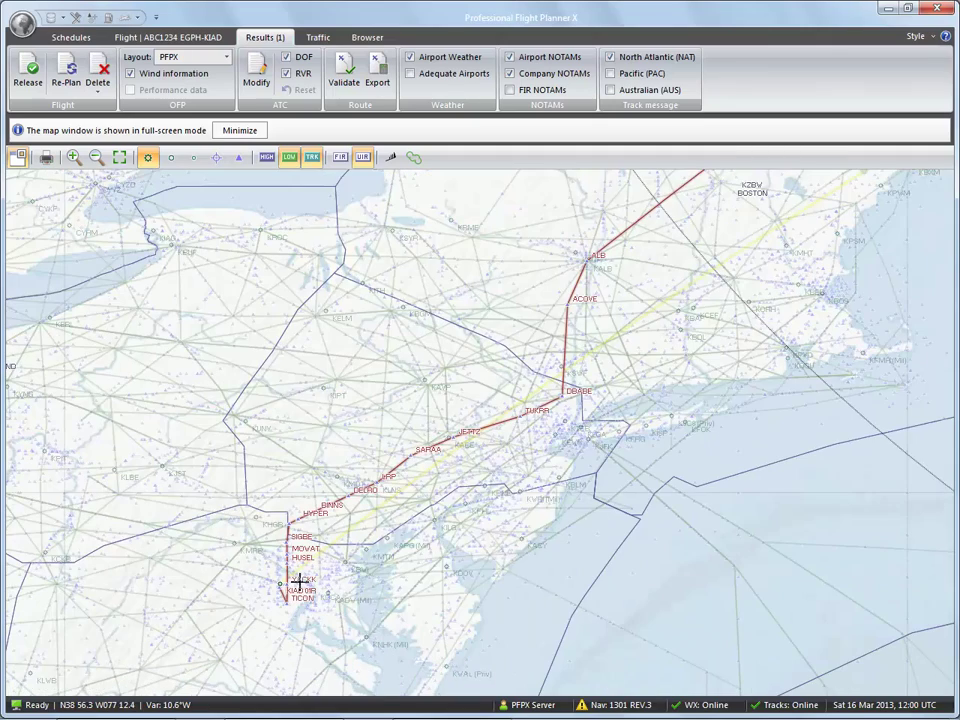
Step: Switch the overlay to high-altitude airways and check which ones the route follows between DBABE and TICON
{"action": "left_click", "coordinate": [266, 157]}
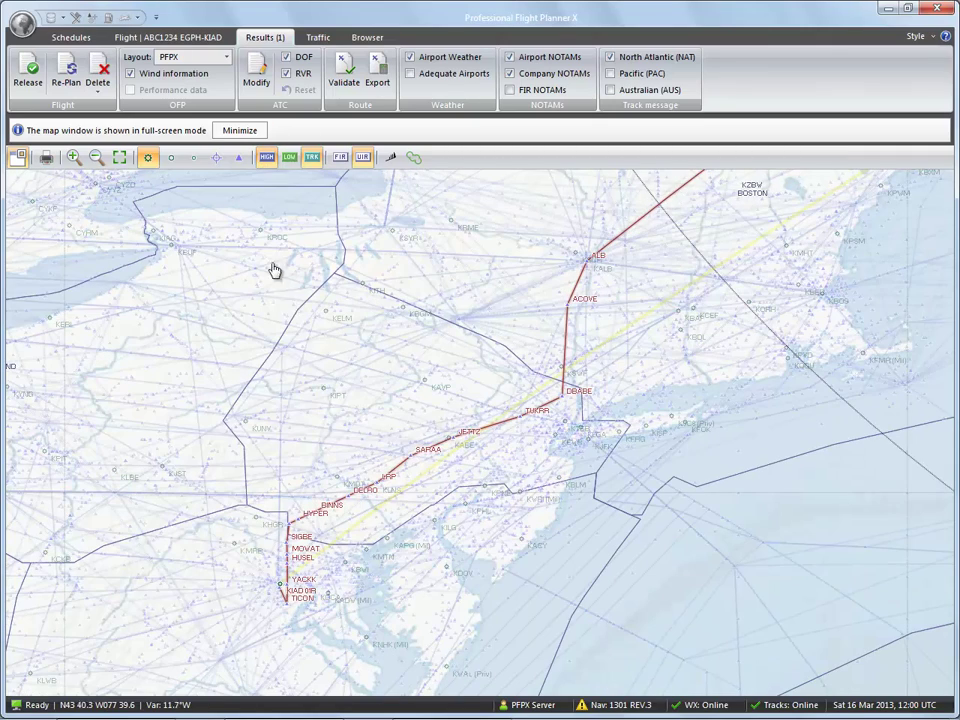
{"action": "scroll", "coordinate": [365, 520], "scroll_direction": "up", "scroll_amount": 1}
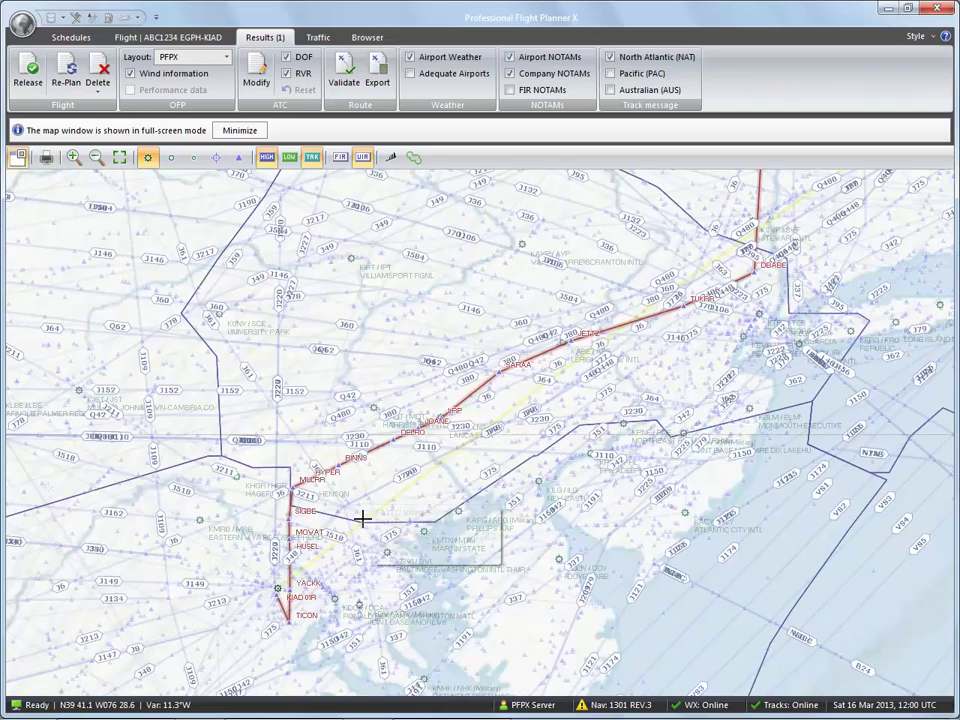
{"action": "scroll", "coordinate": [364, 517], "scroll_direction": "up", "scroll_amount": 1}
{"action": "scroll", "coordinate": [363, 517], "scroll_direction": "up", "scroll_amount": 1}
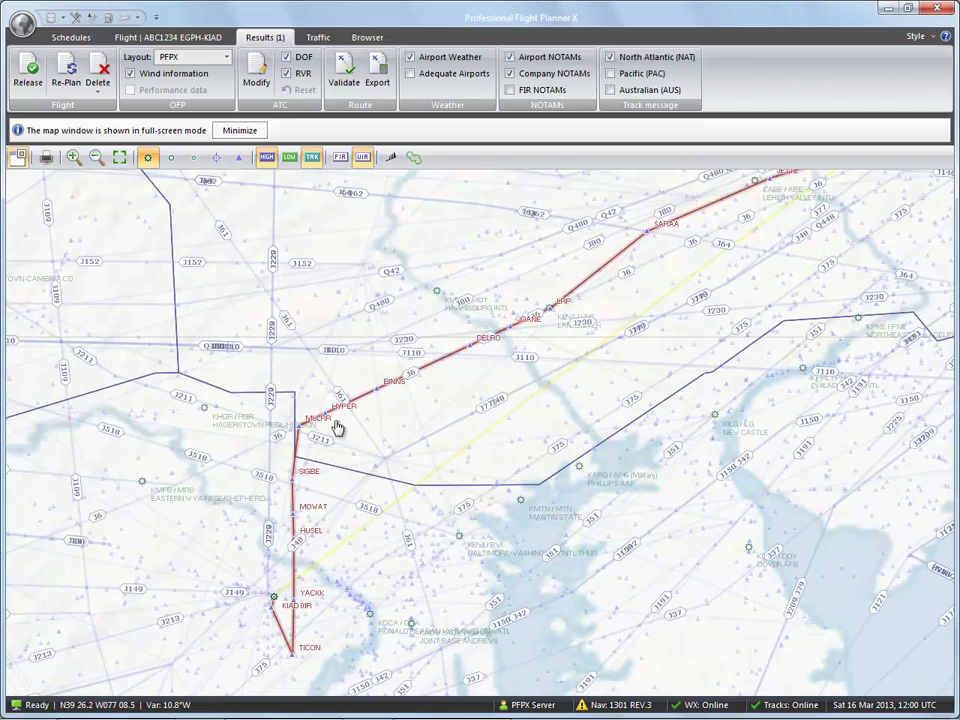
Step: Replace the high-altitude airways with the low-altitude ones and examine the final waypoints from BINNS to KIAD
{"action": "left_click", "coordinate": [266, 157]}
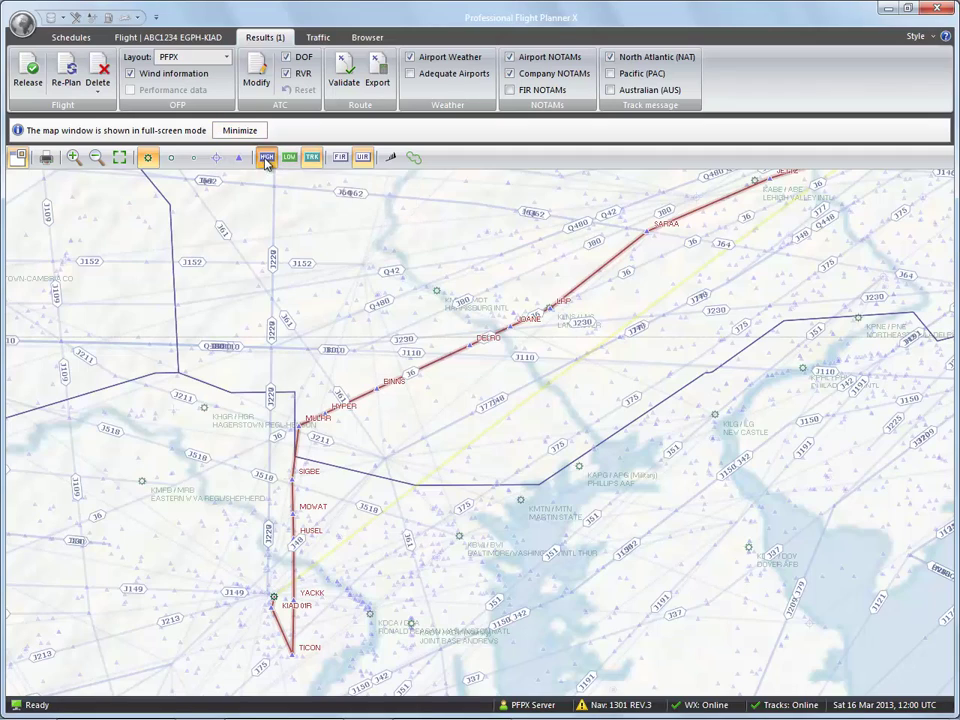
{"action": "left_click", "coordinate": [289, 157]}
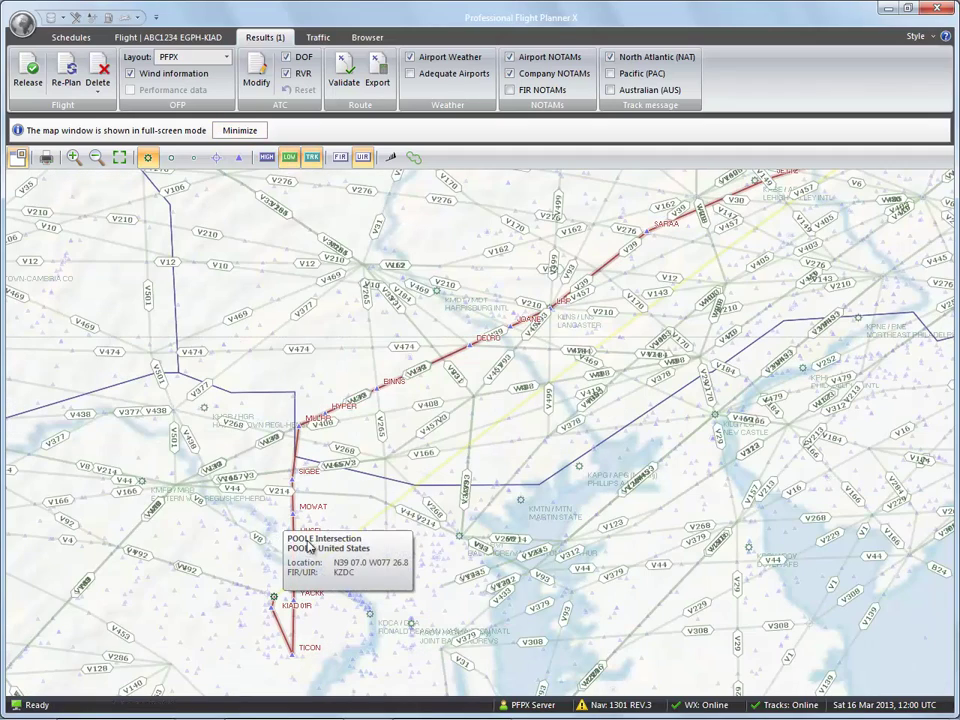
{"action": "scroll", "coordinate": [330, 535], "scroll_direction": "up", "scroll_amount": 1}
{"action": "scroll", "coordinate": [386, 527], "scroll_direction": "up", "scroll_amount": 1}
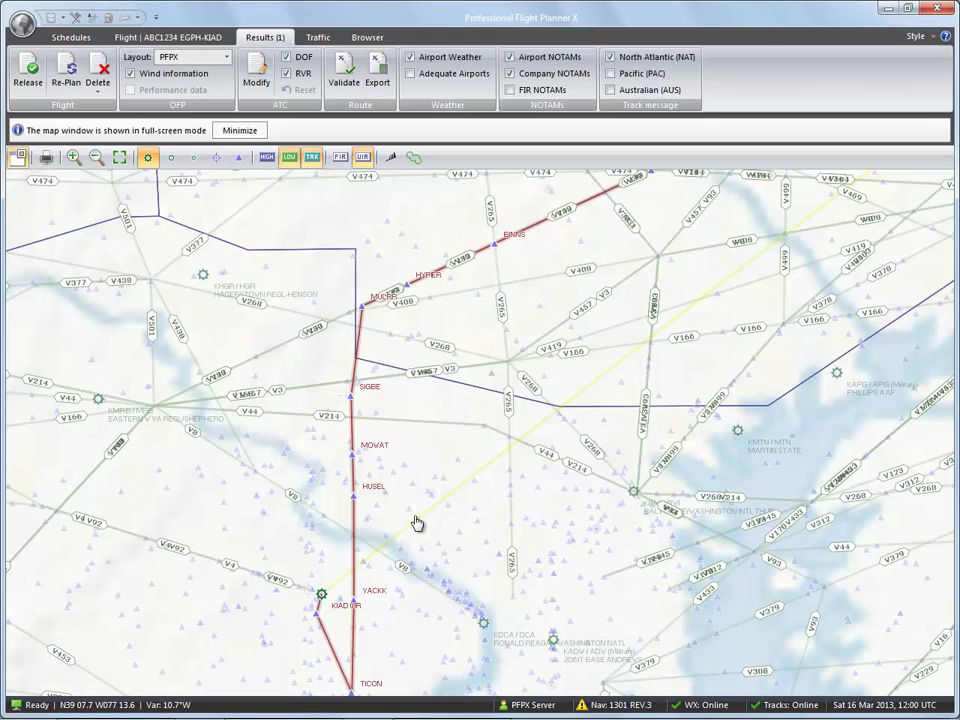
Step: Hide the low-altitude airways and return the map from full-screen to its docked size
{"action": "left_click", "coordinate": [121, 159]}
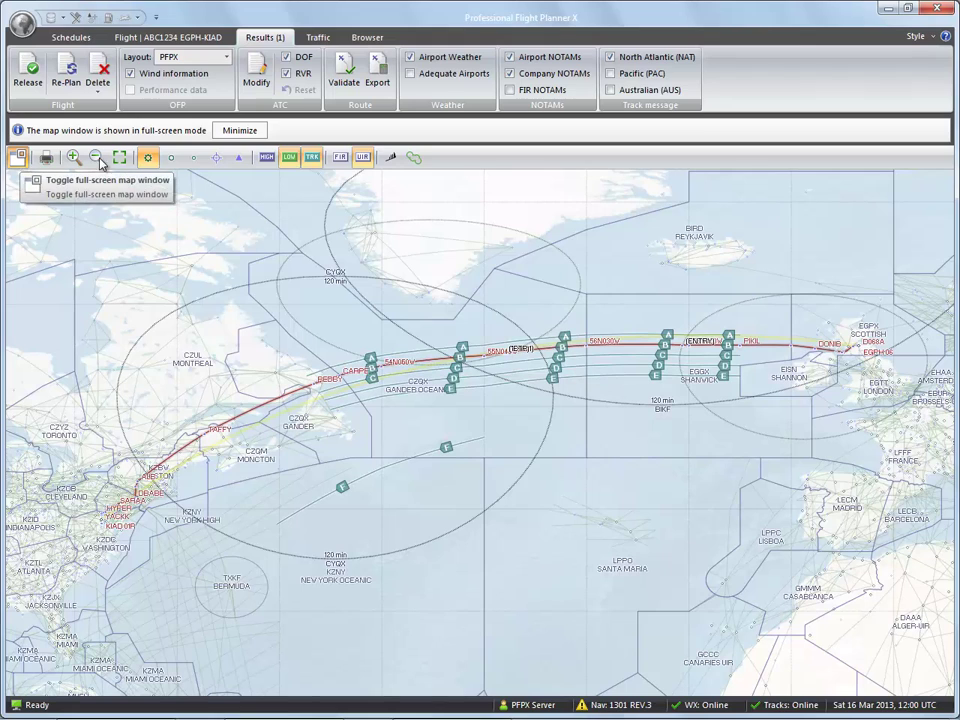
{"action": "left_click", "coordinate": [289, 157]}
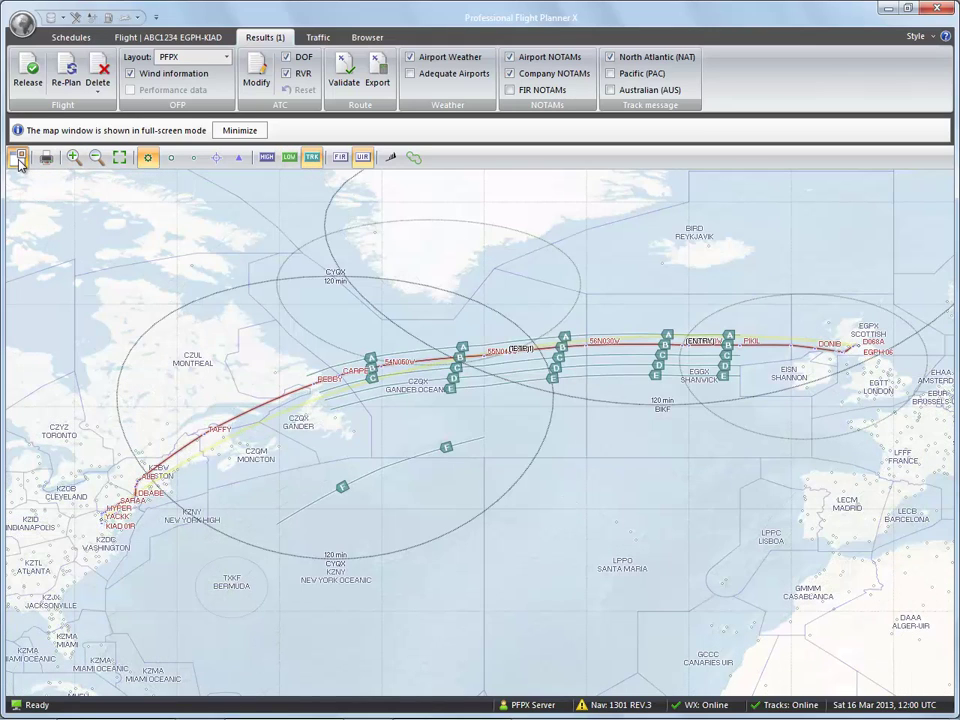
{"action": "left_click", "coordinate": [16, 157]}
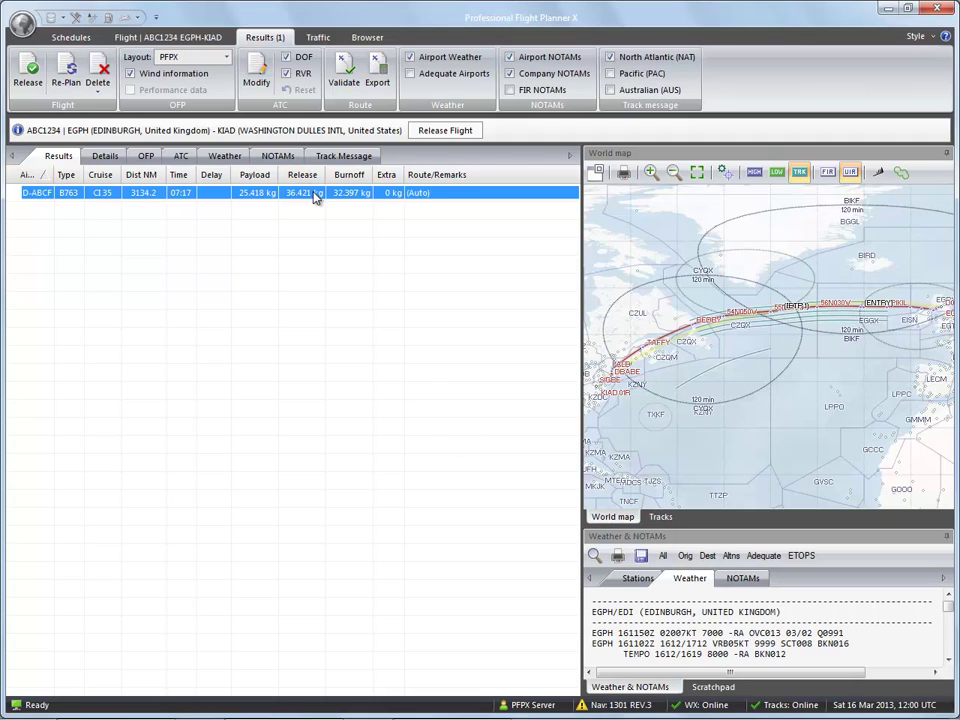
Step: Reopen the ABC1234 flight setup and set the cruise mode to LRC
{"action": "left_click", "coordinate": [192, 40]}
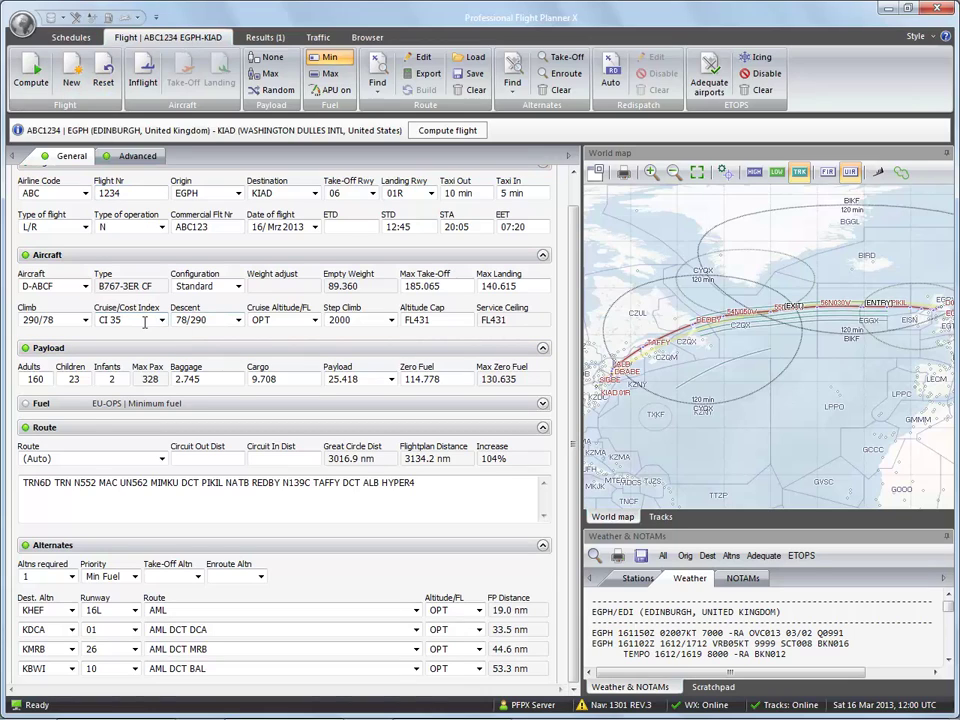
{"action": "left_click", "coordinate": [161, 320]}
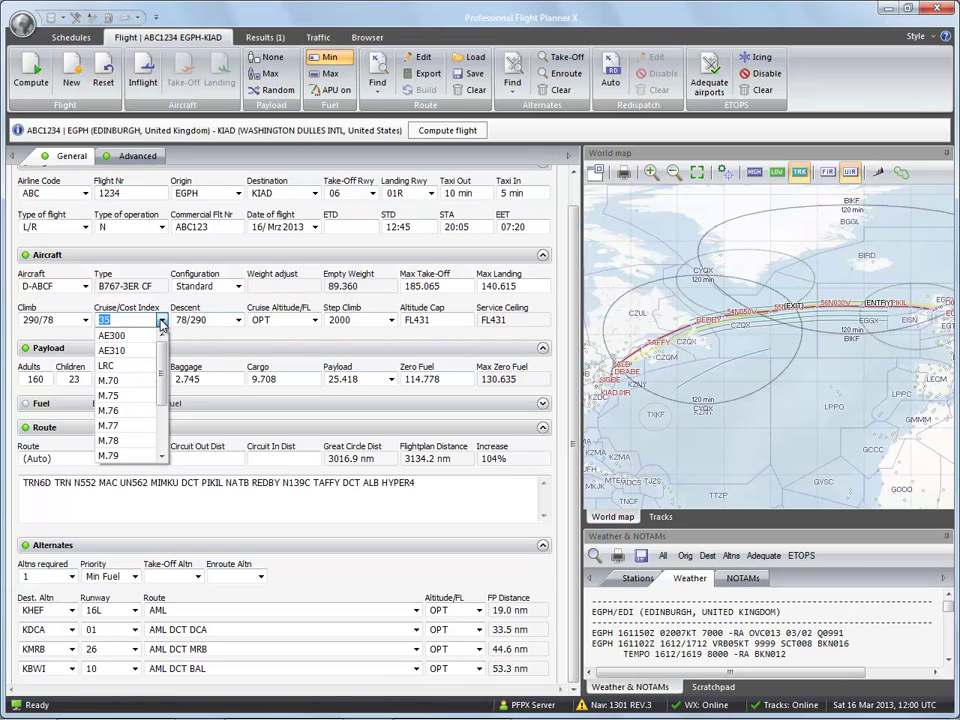
{"action": "left_click", "coordinate": [108, 365]}
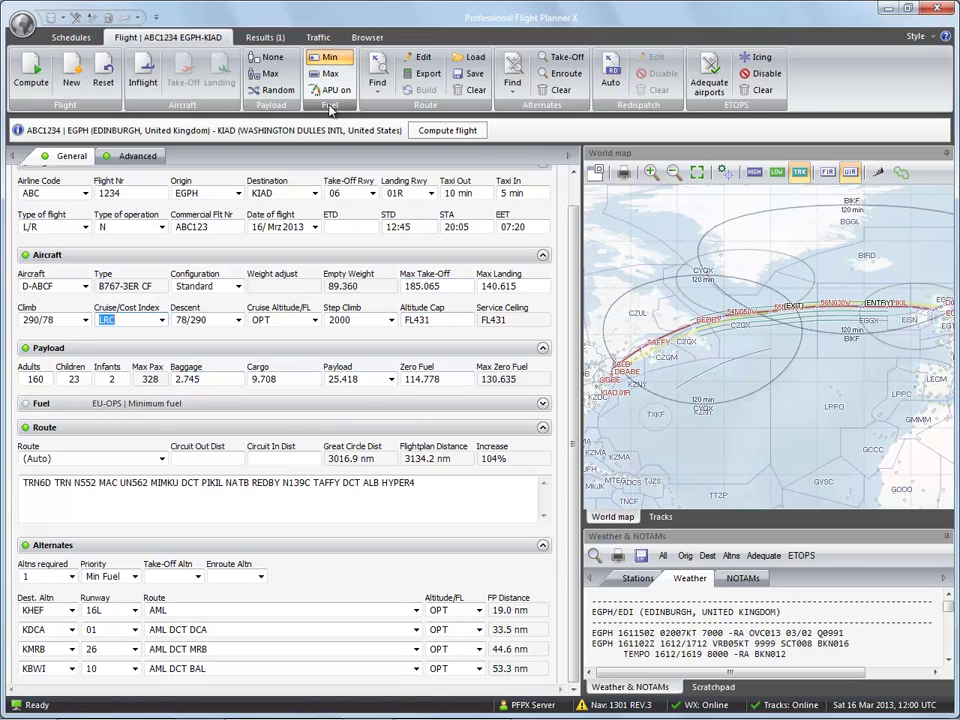
Step: Add 1500 kg of extra fuel to the fuel plan and compute the flight again
{"action": "left_click", "coordinate": [26, 406]}
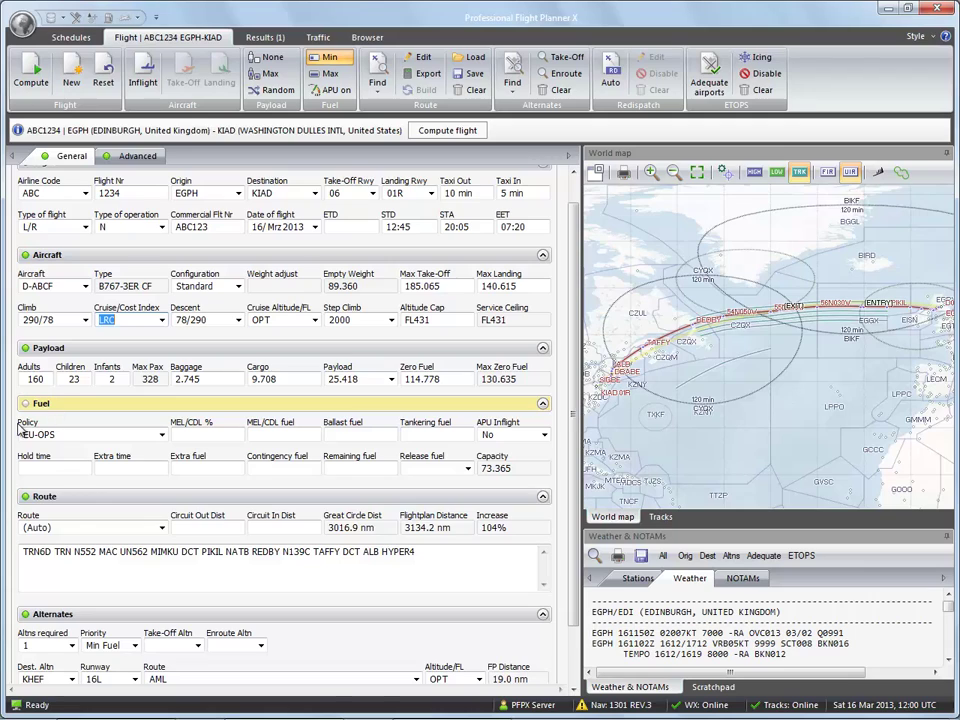
{"action": "left_click", "coordinate": [198, 468]}
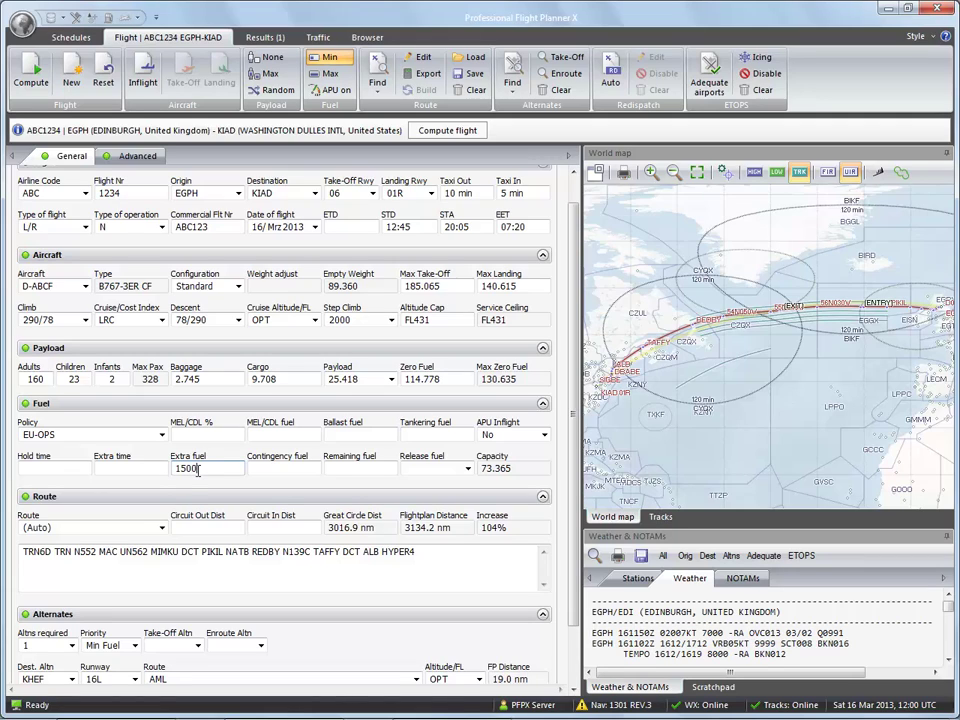
{"action": "left_click", "coordinate": [30, 80]}
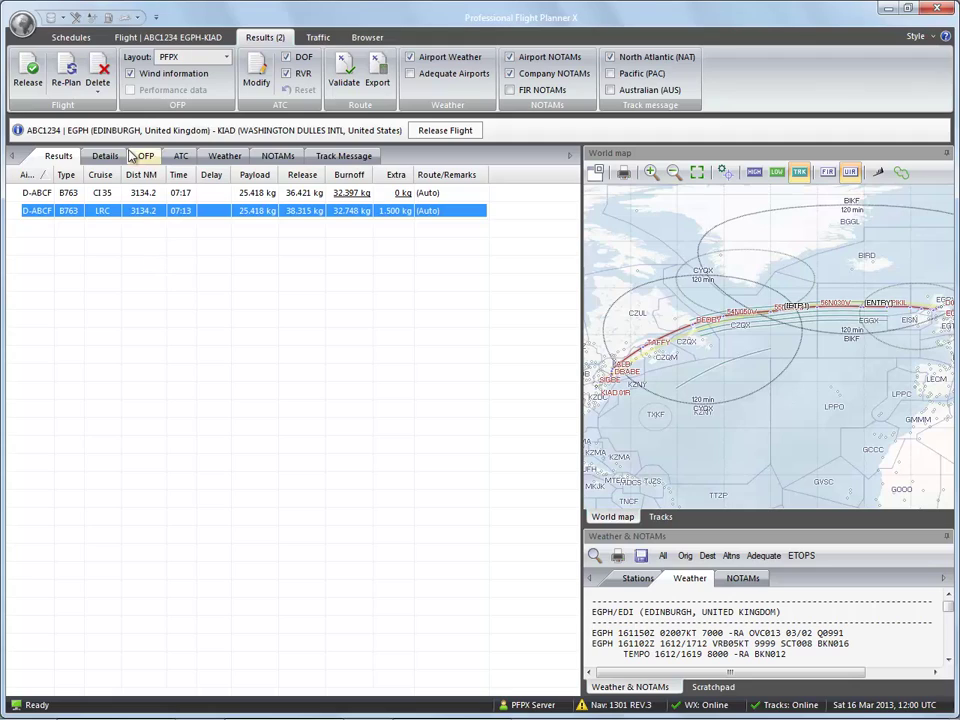
Step: Review the LRC result's fuel and load planning and read its operational flight plan through to the wind information
{"action": "left_click", "coordinate": [104, 158]}
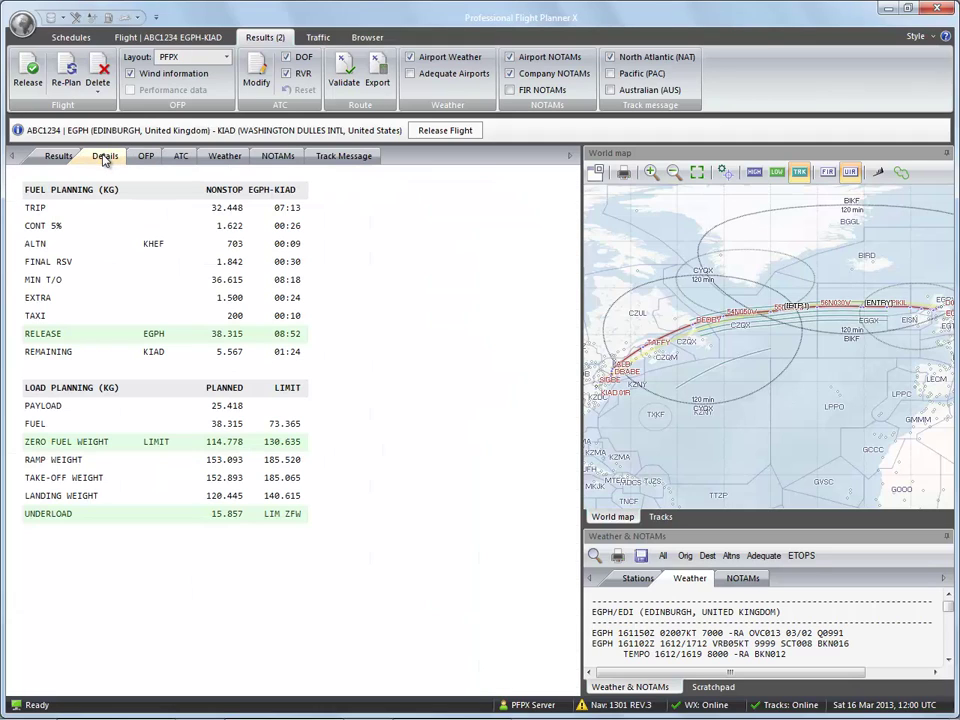
{"action": "left_click", "coordinate": [145, 158]}
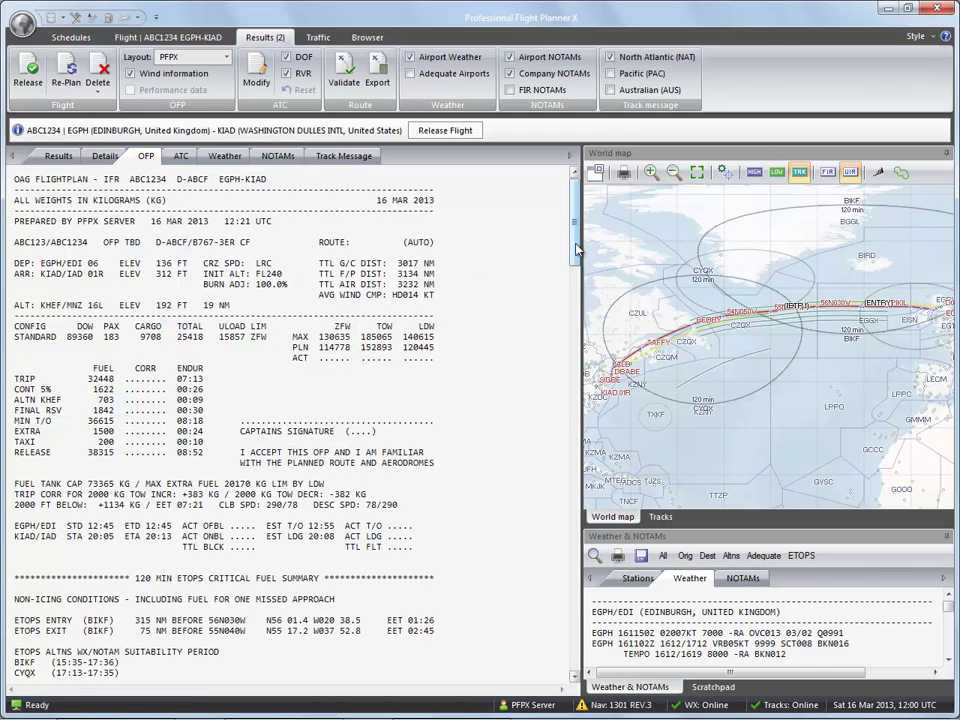
{"action": "left_click_drag", "start_coordinate": [576, 250], "coordinate": [566, 440]}
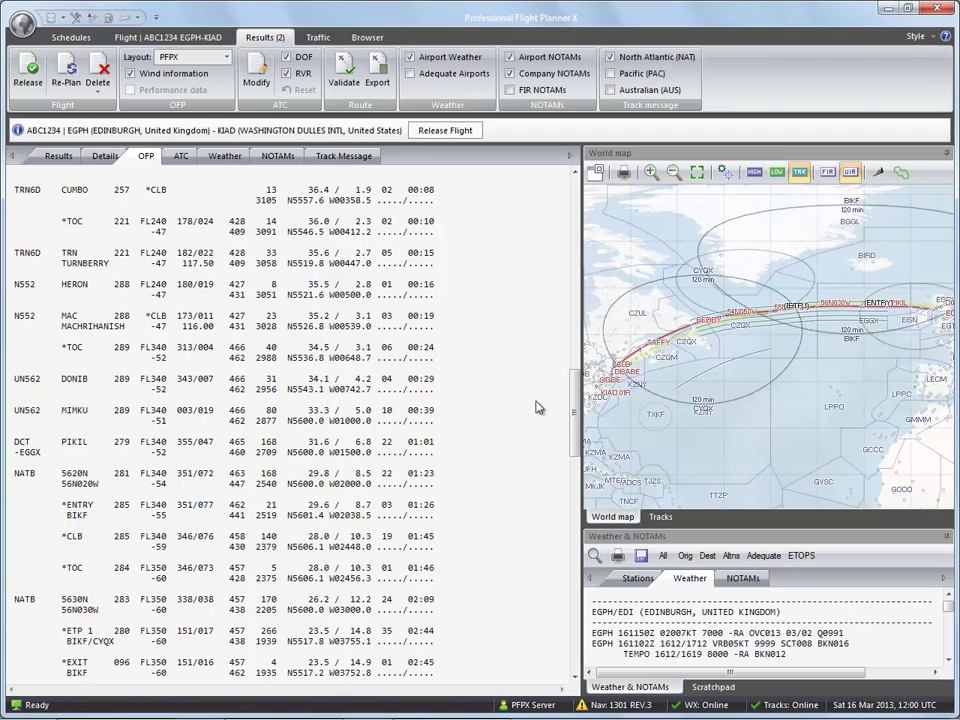
{"action": "left_click_drag", "start_coordinate": [575, 418], "coordinate": [572, 636]}
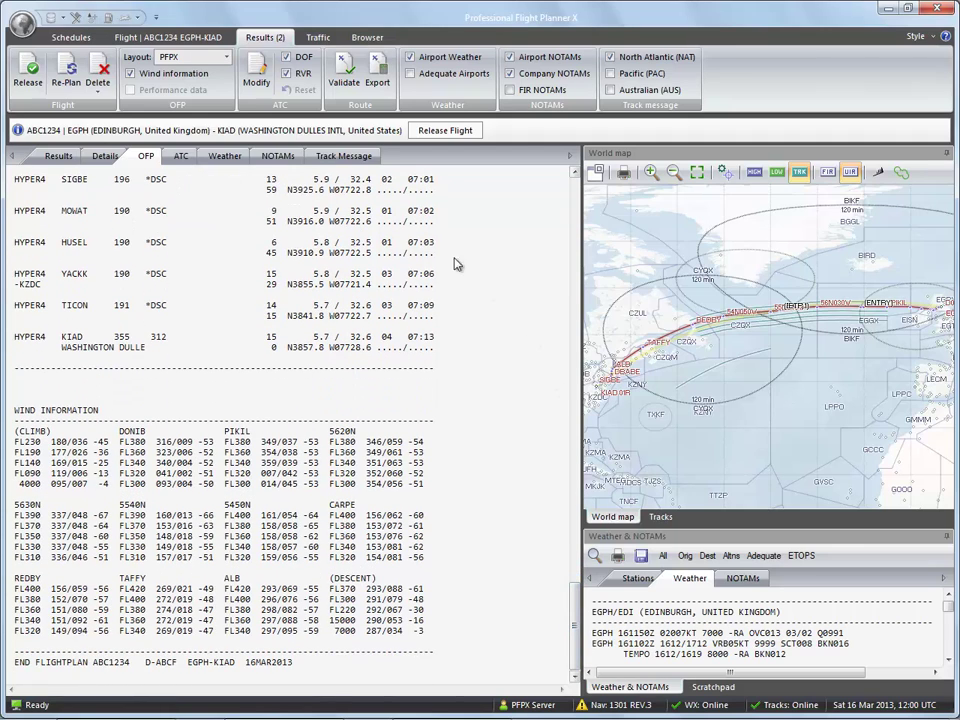
Step: Review the LRC result's ATC flight plan, weather briefing, NOTAMs and North Atlantic track message
{"action": "left_click", "coordinate": [178, 157]}
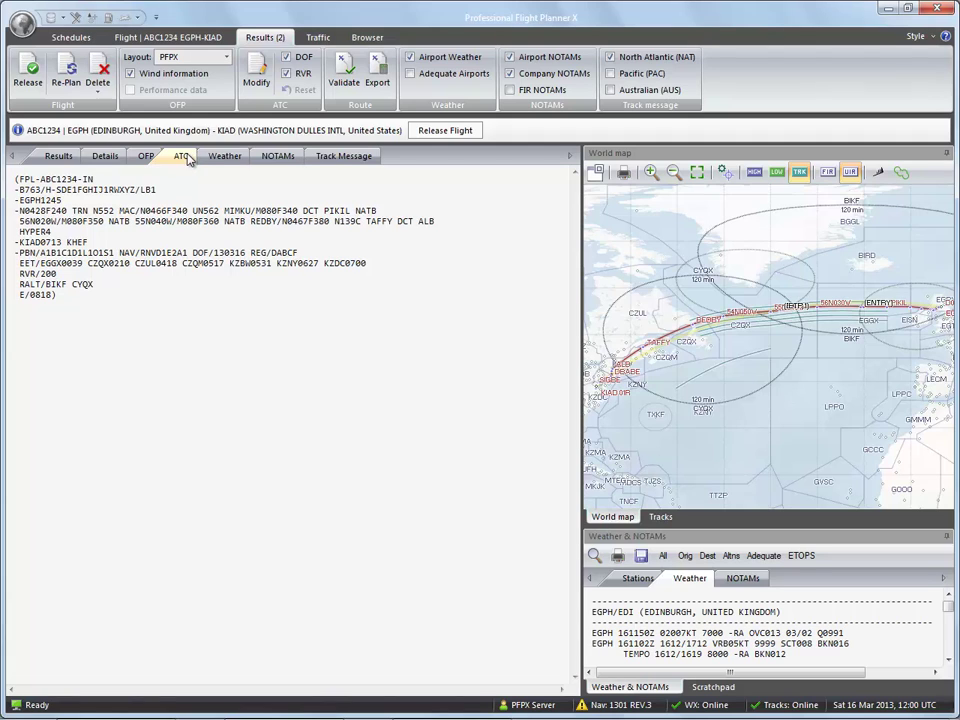
{"action": "left_click", "coordinate": [226, 160]}
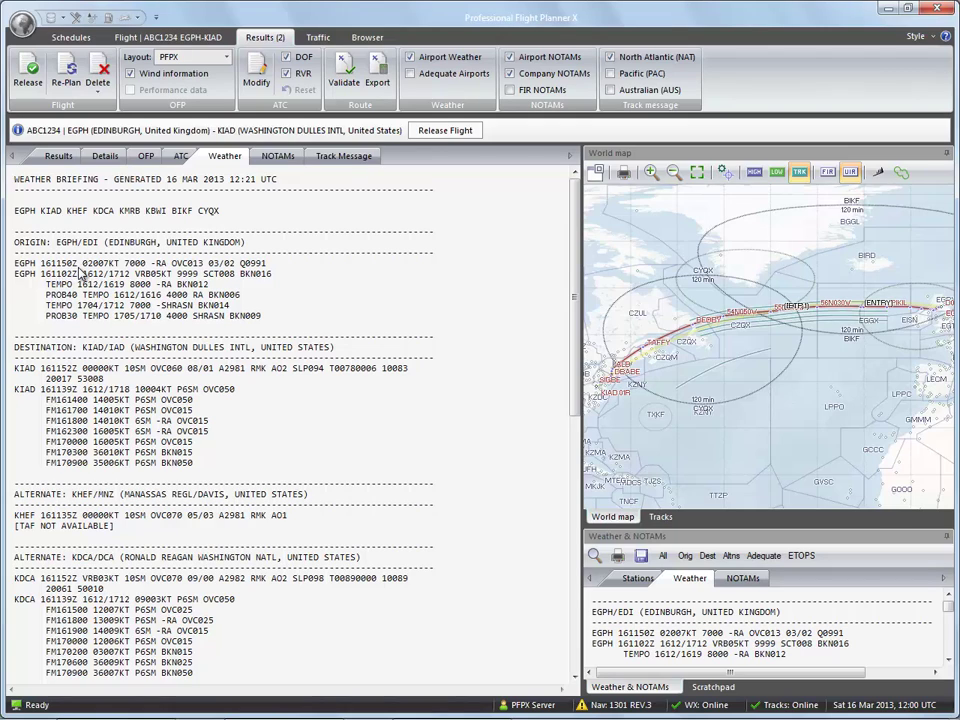
{"action": "left_click", "coordinate": [280, 157]}
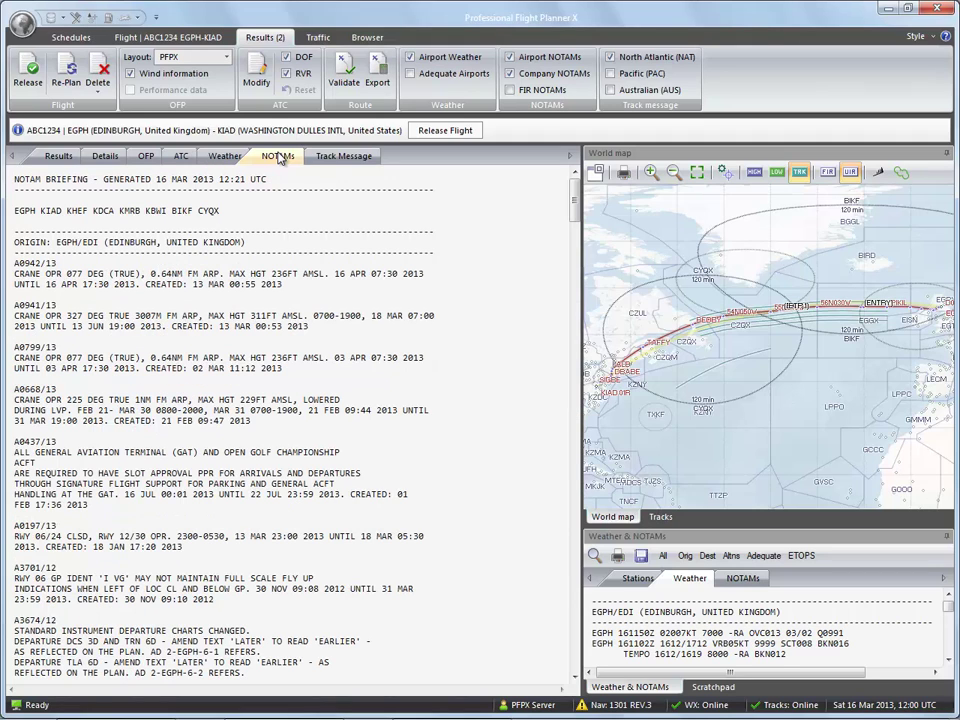
{"action": "left_click_drag", "start_coordinate": [577, 203], "coordinate": [587, 321]}
{"action": "left_click", "coordinate": [345, 158]}
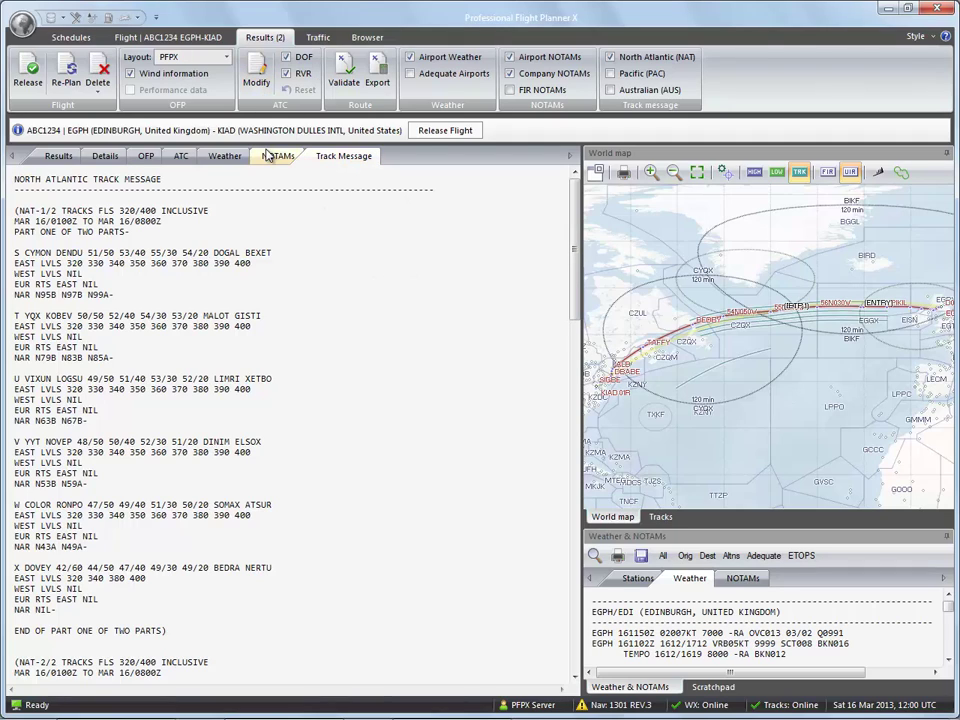
Step: Release the LRC version of the flight and send its data to TOPCAT
{"action": "left_click", "coordinate": [57, 157]}
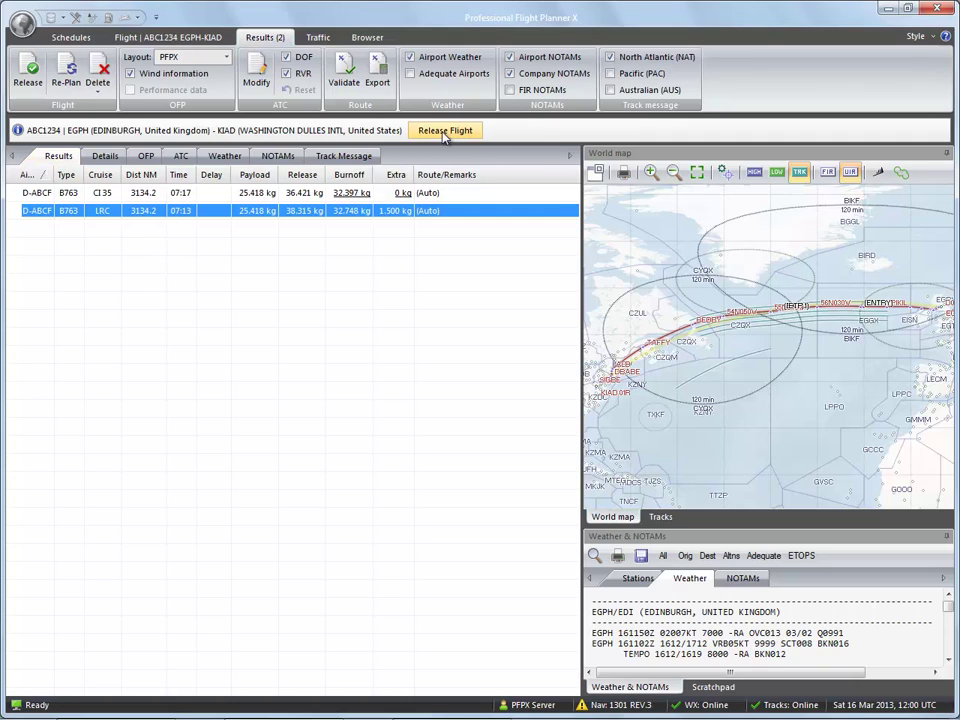
{"action": "left_click", "coordinate": [443, 131]}
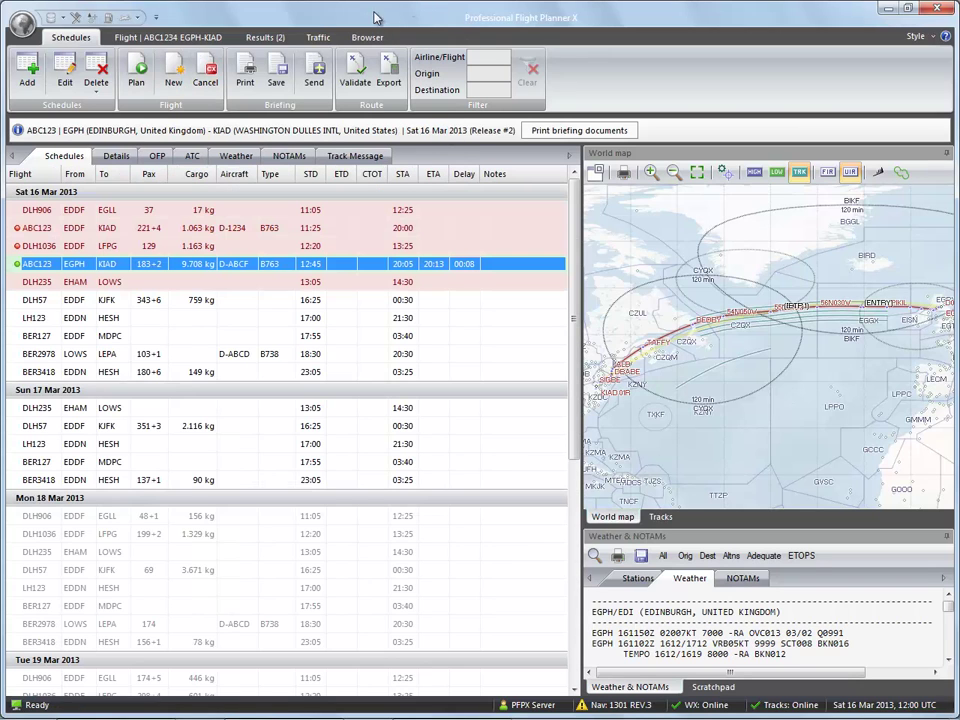
{"action": "left_click", "coordinate": [314, 80]}
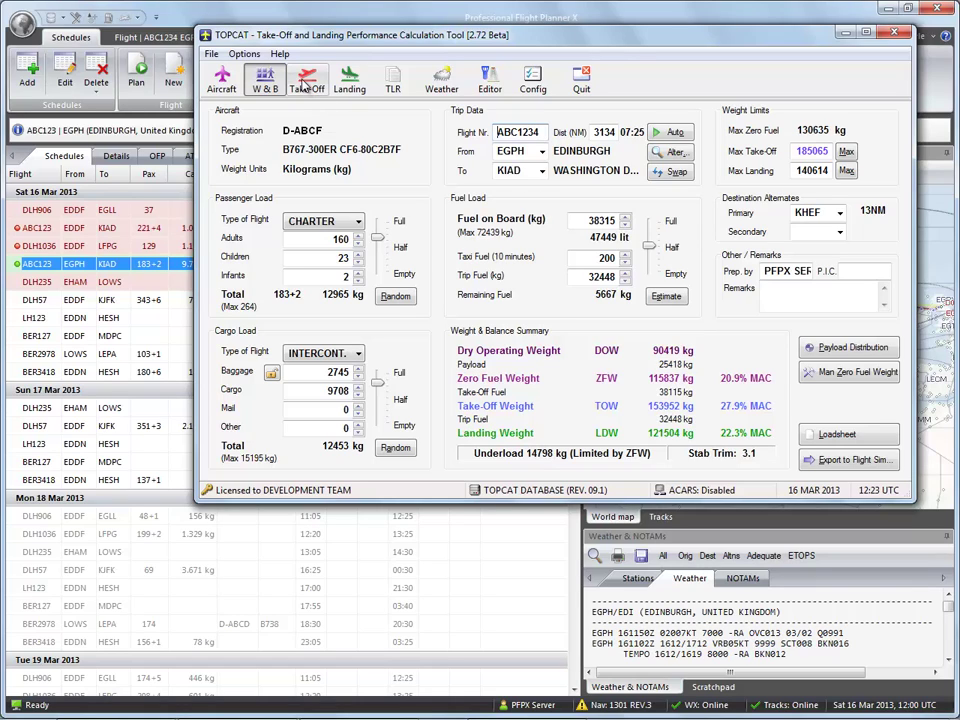
Step: Compute the take-off performance for EGPH runway 24 in TOPCAT, select the +43°C reduced-thrust row, and close TOPCAT
{"action": "left_click", "coordinate": [305, 87]}
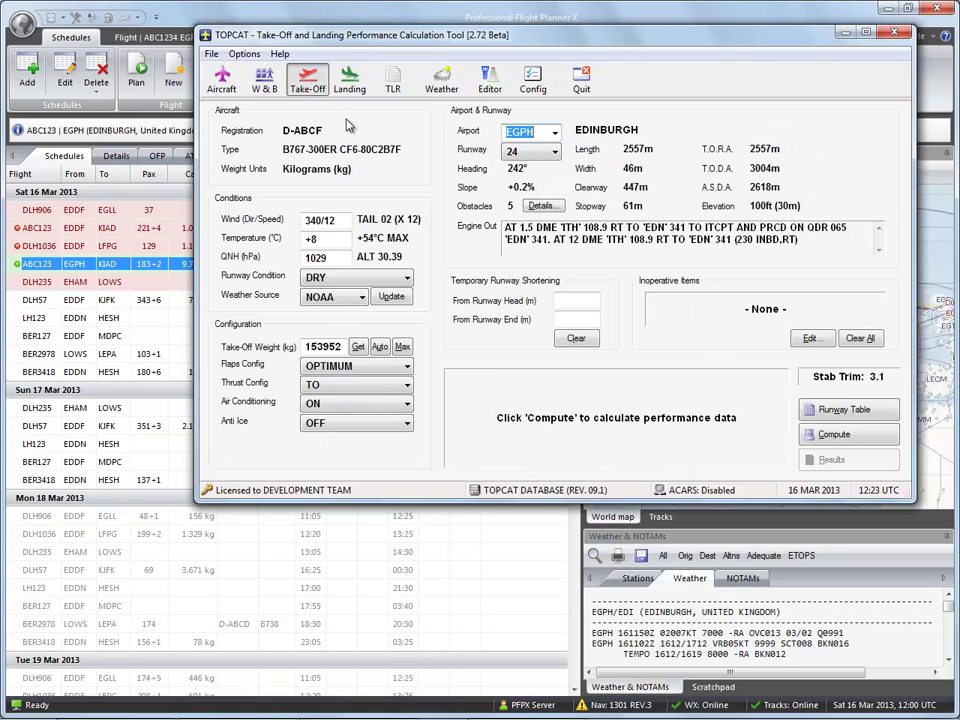
{"action": "left_click", "coordinate": [835, 437]}
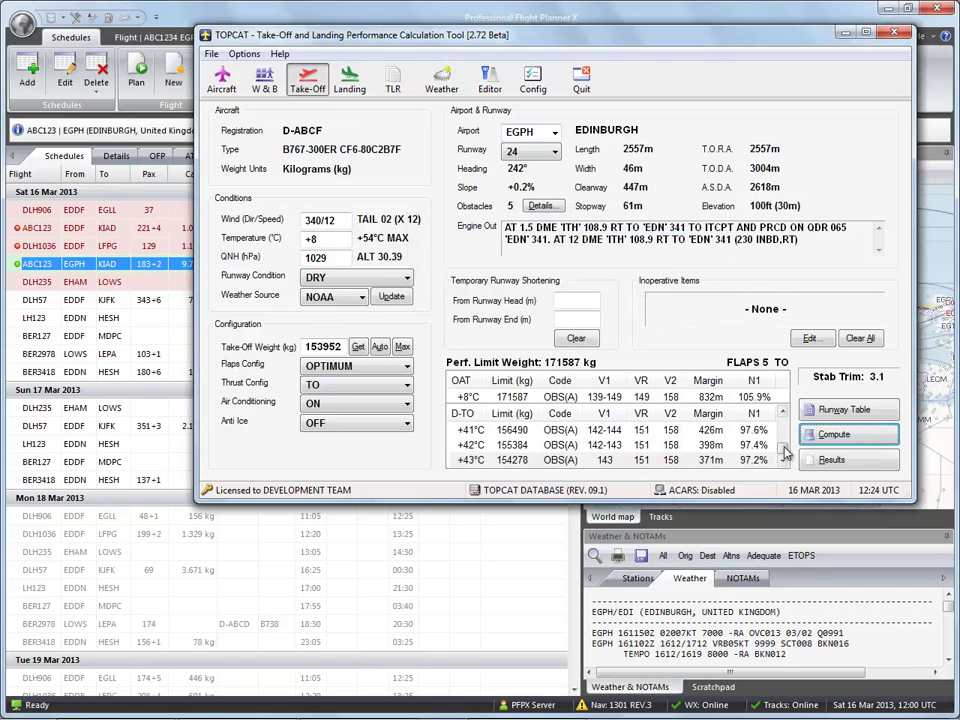
{"action": "left_click", "coordinate": [708, 461]}
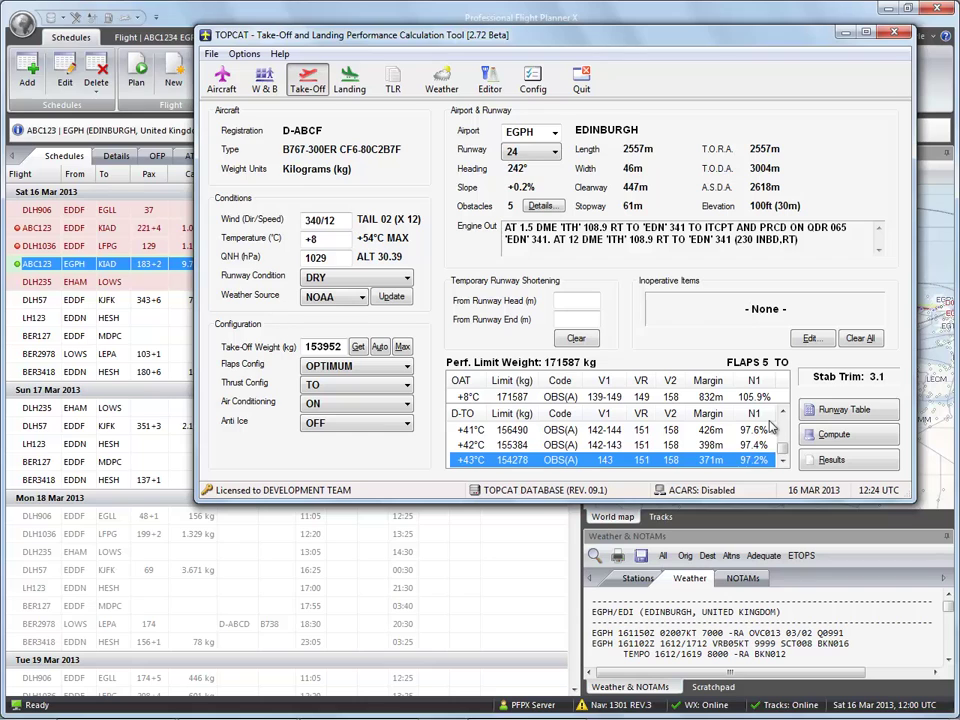
{"action": "left_click", "coordinate": [895, 34]}
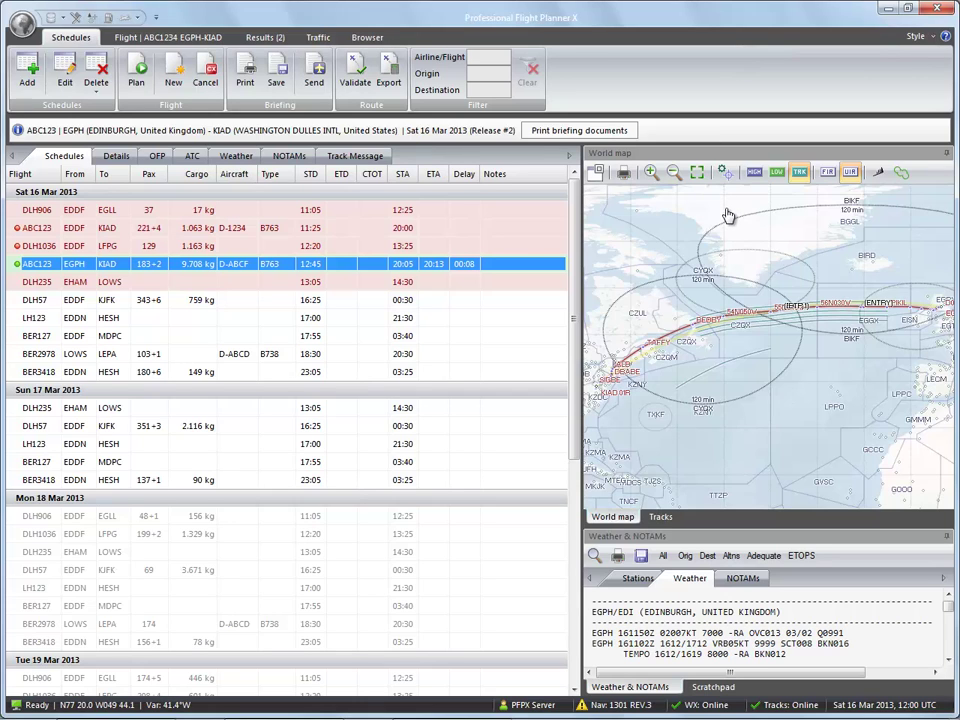
Step: View the whole westbound North Atlantic significant weather chart among the Atlantic online charts
{"action": "left_click", "coordinate": [367, 38]}
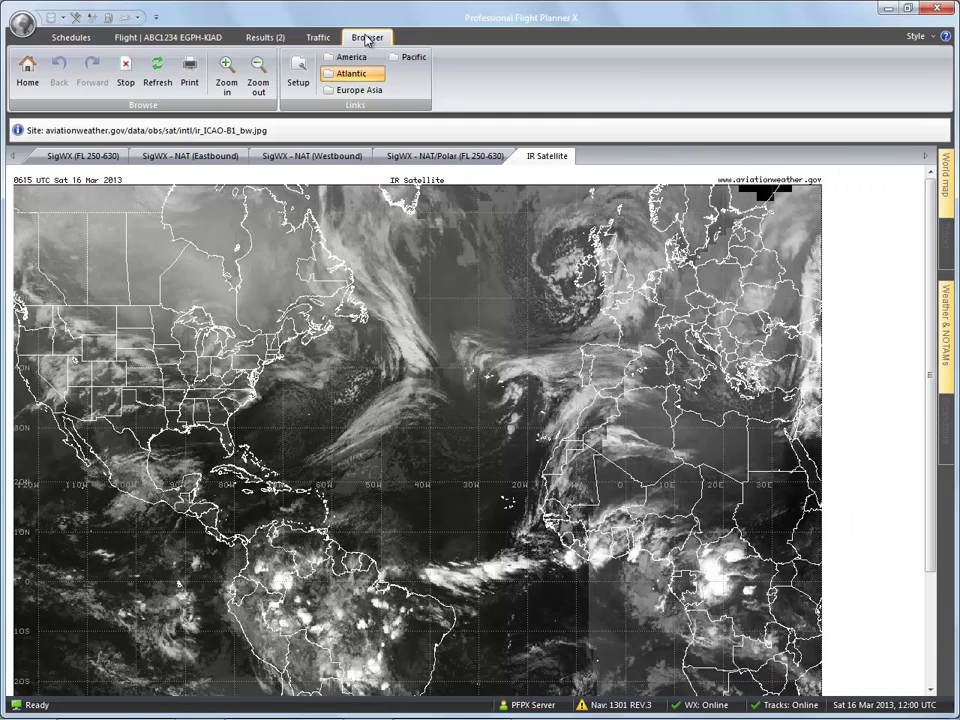
{"action": "left_click", "coordinate": [311, 160]}
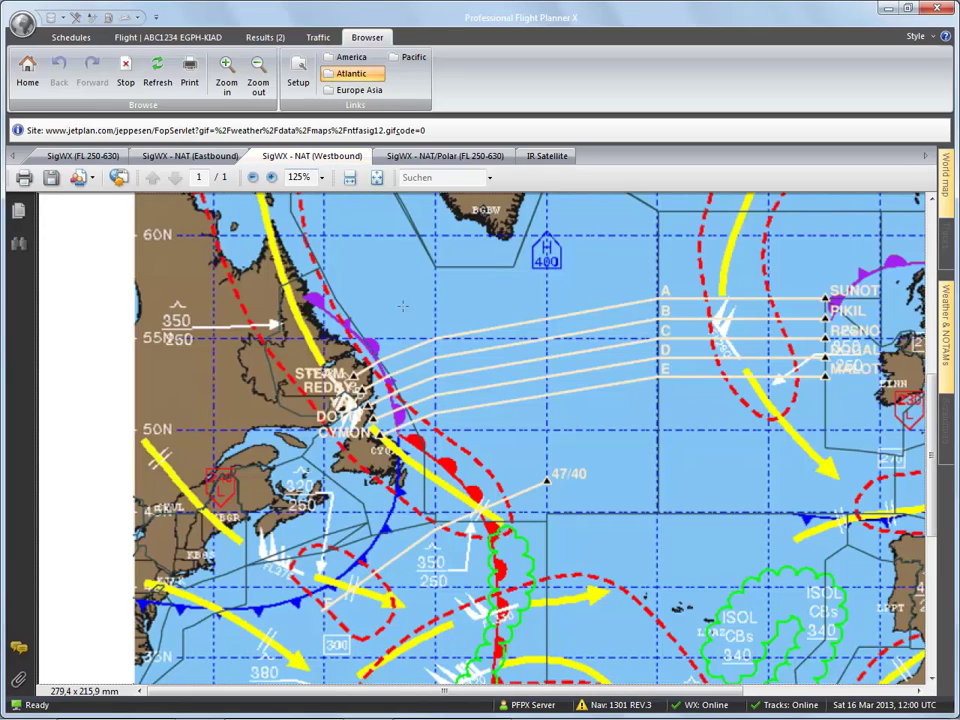
{"action": "left_click", "coordinate": [252, 177]}
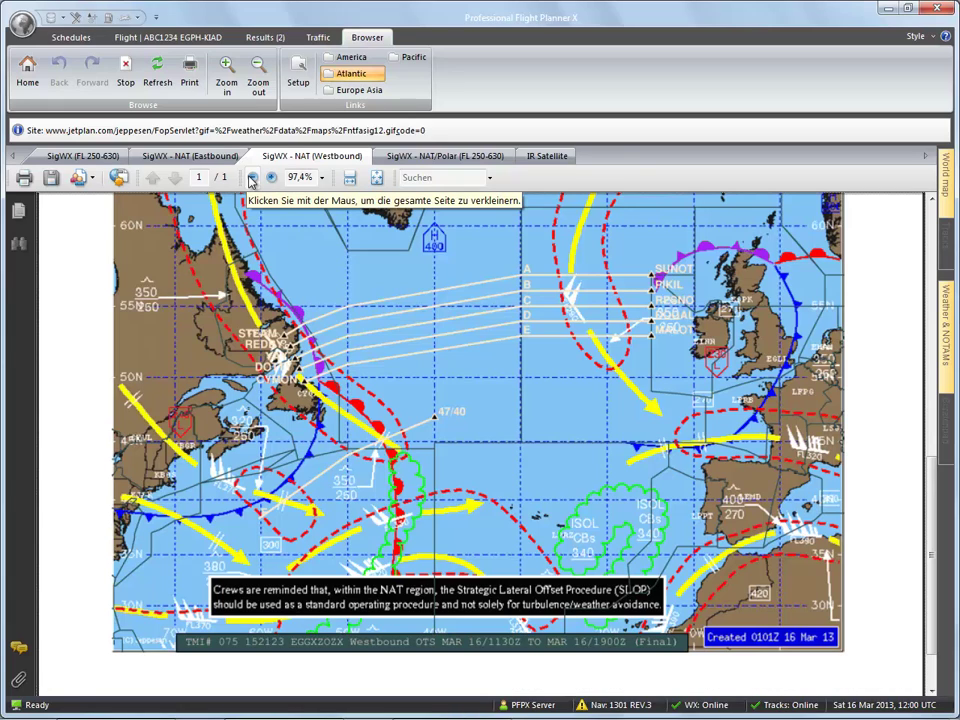
{"action": "left_click", "coordinate": [252, 178]}
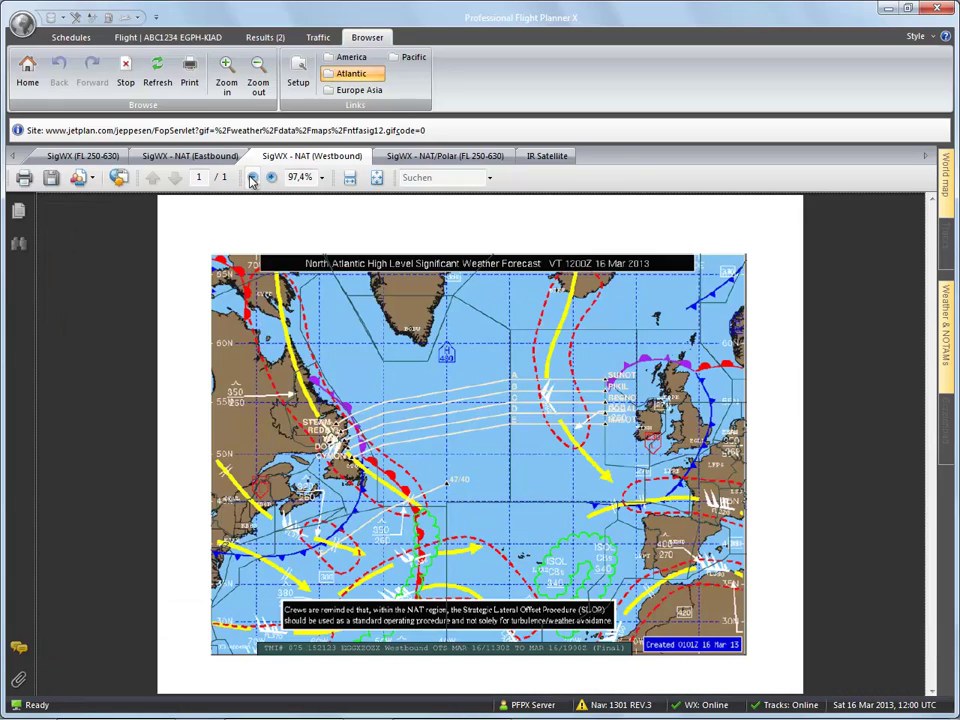
Step: Enlarge the SigWX FL 250-630 chart and examine its upper part over the North Atlantic
{"action": "left_click", "coordinate": [94, 159]}
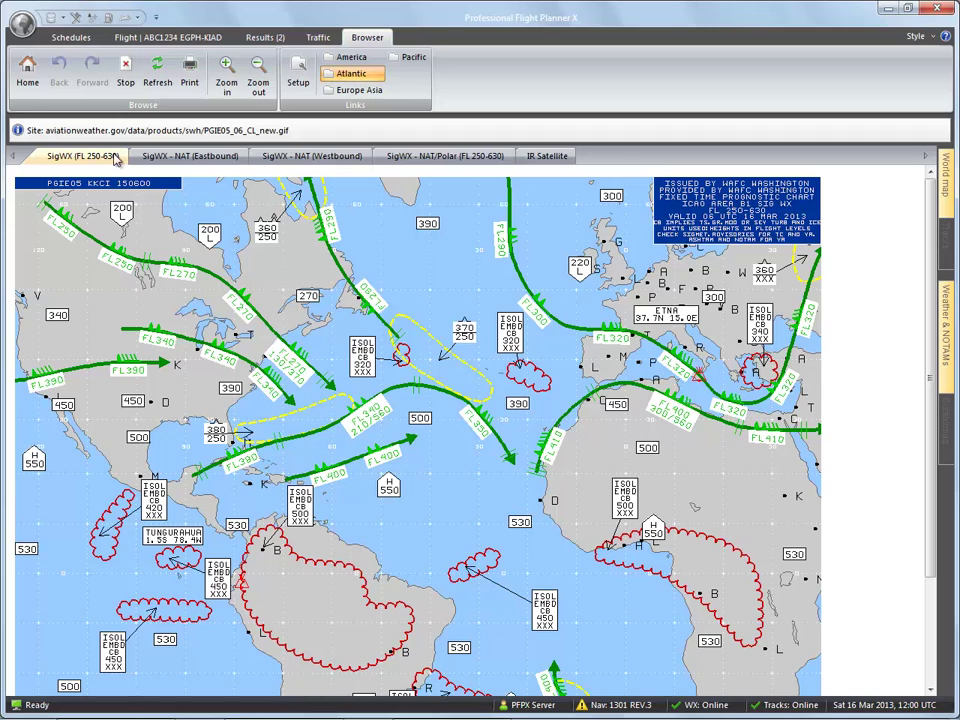
{"action": "left_click", "coordinate": [226, 78]}
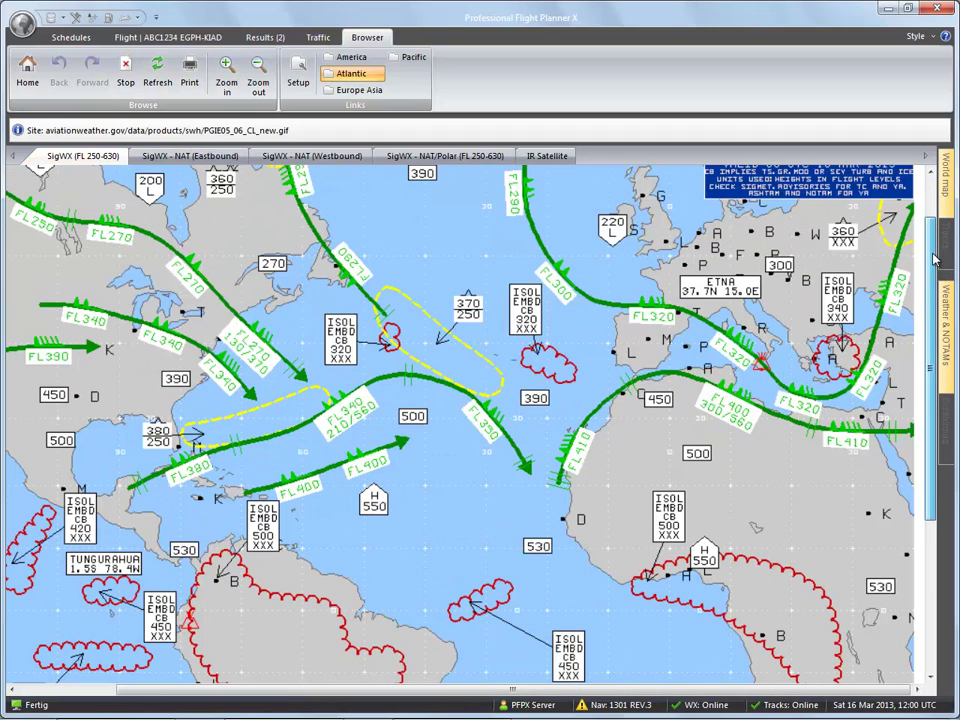
{"action": "scroll", "coordinate": [940, 255], "scroll_direction": "up", "scroll_amount": 2}
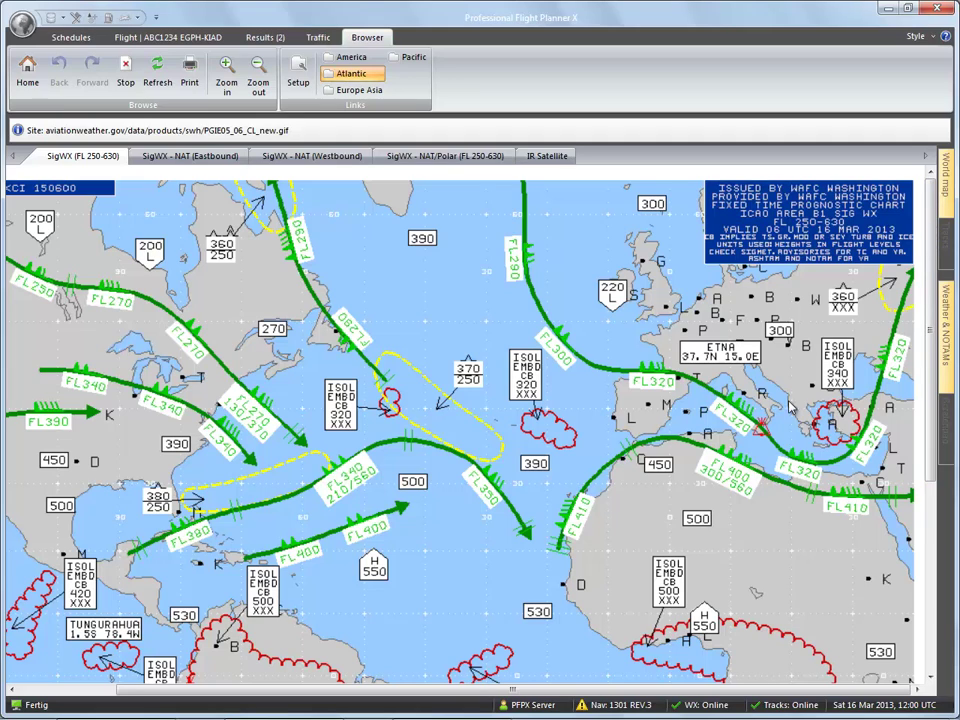